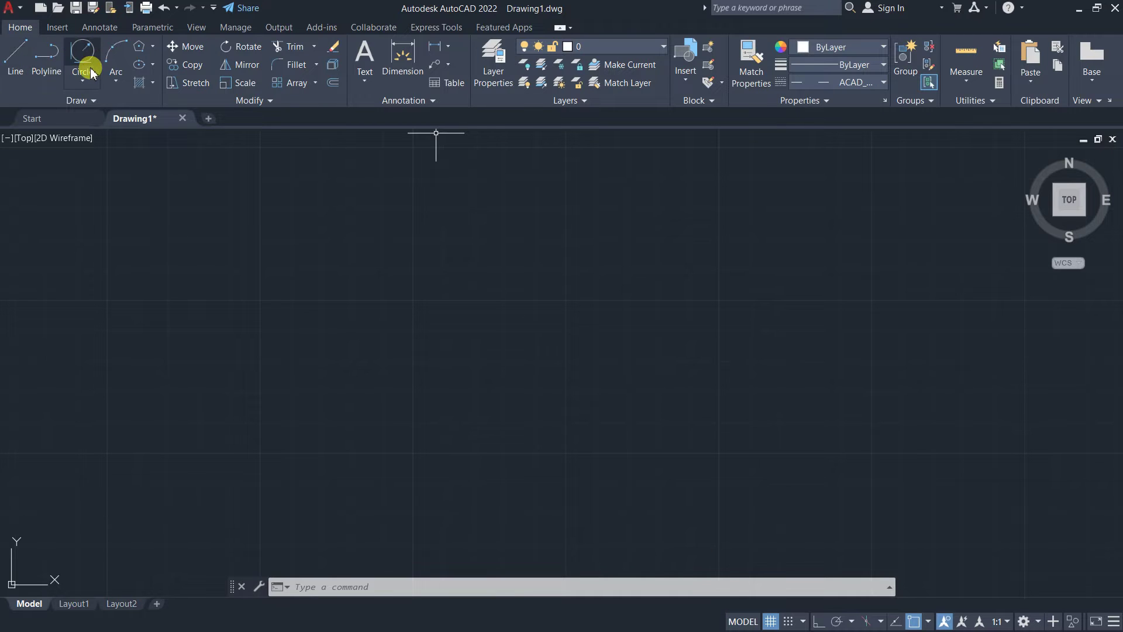
Step: Set the current linetype to ByLayer
{"action": "left_click", "coordinate": [82, 80]}
{"action": "left_click", "coordinate": [123, 136]}
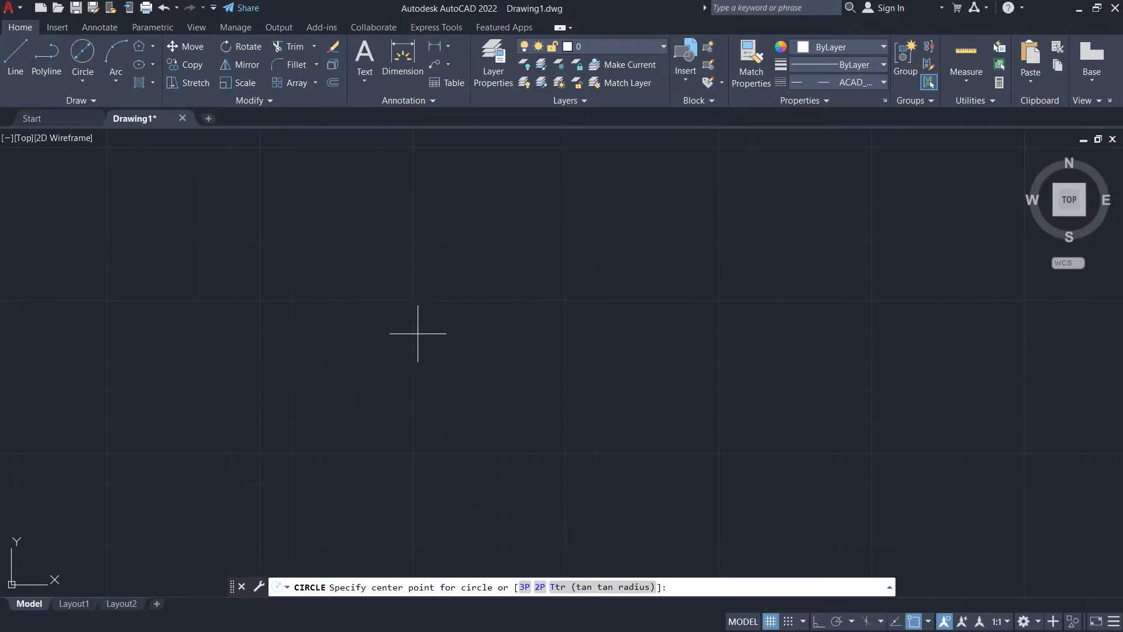
{"action": "left_click", "coordinate": [523, 331]}
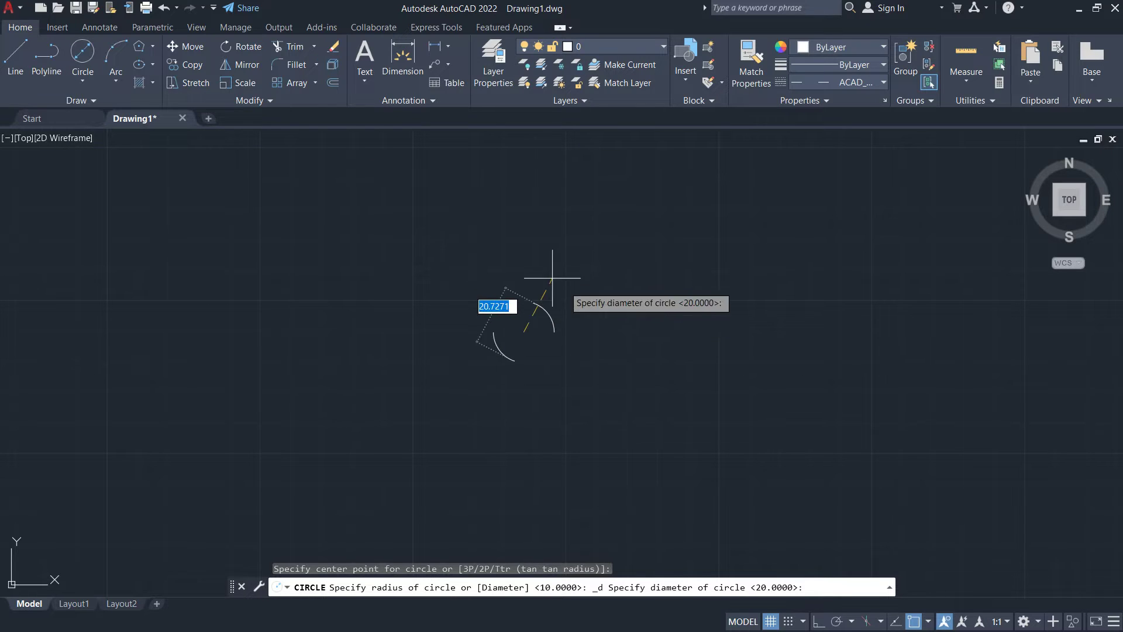
{"action": "key", "text": "Escape"}
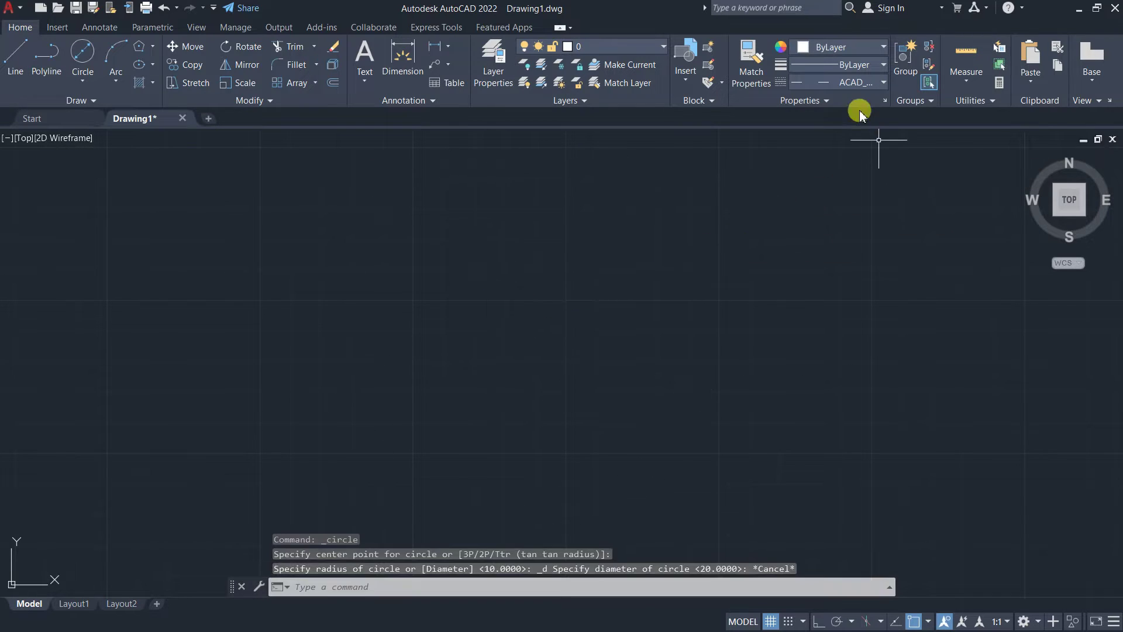
{"action": "left_click", "coordinate": [833, 82]}
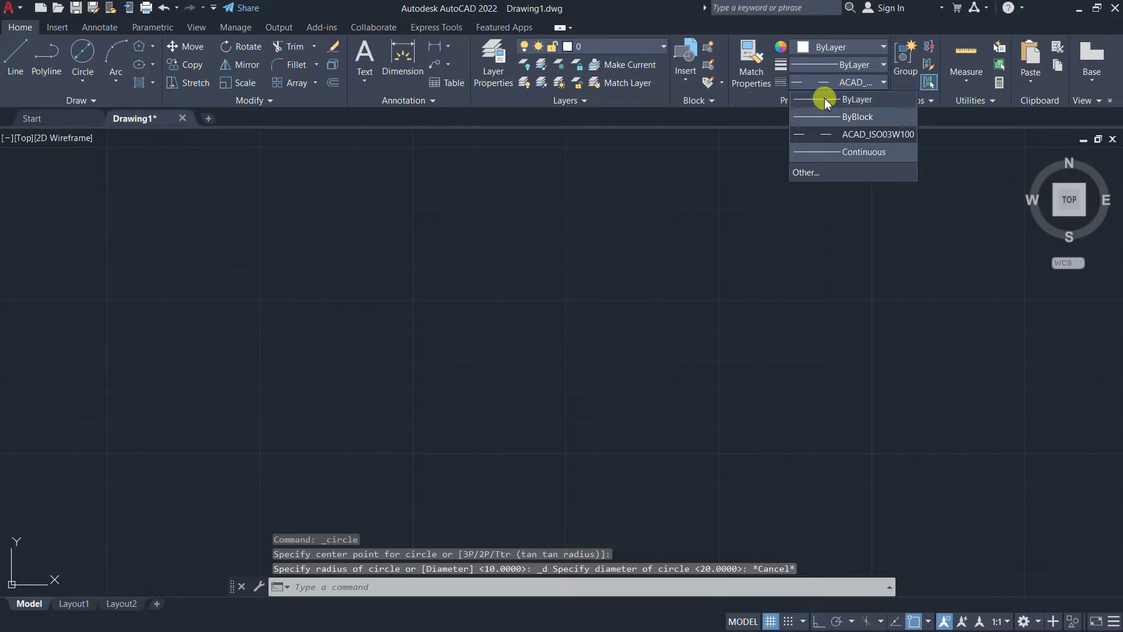
{"action": "left_click", "coordinate": [822, 99]}
Step: Draw concentric circles of diameter 40 and 76 sharing one centre
{"action": "left_click", "coordinate": [76, 60]}
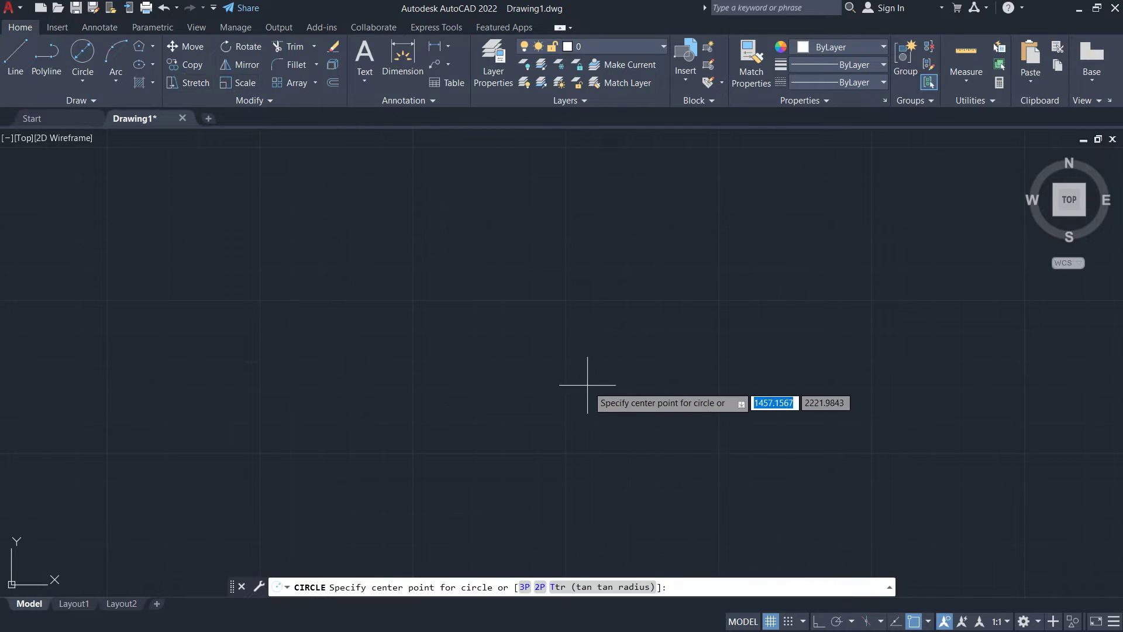
{"action": "left_click", "coordinate": [485, 311]}
{"action": "type", "text": "40"}
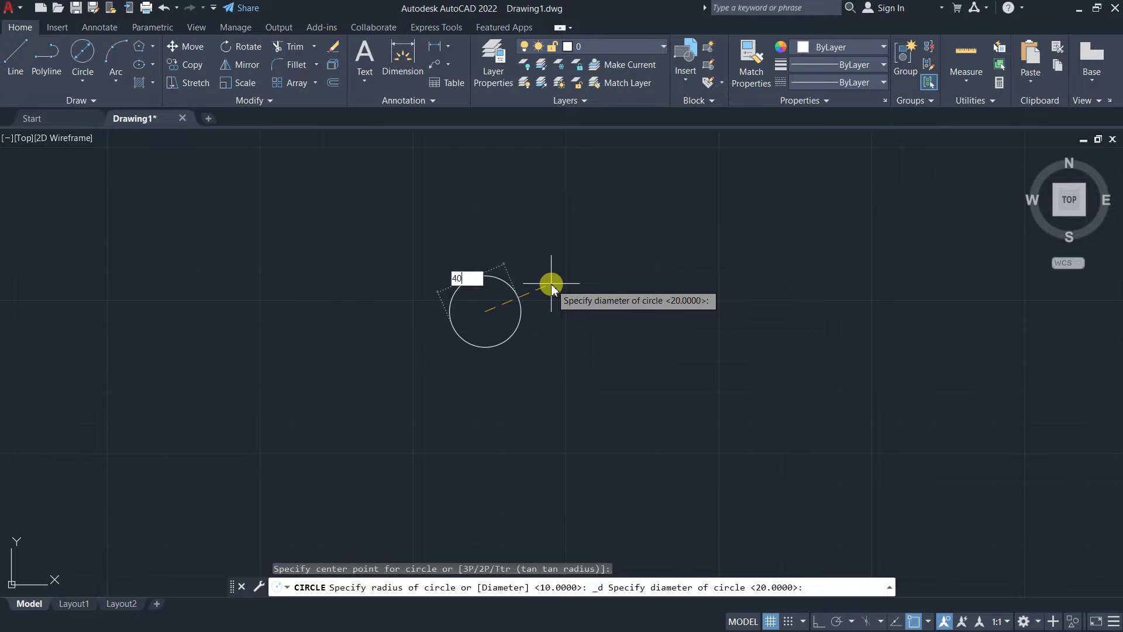
{"action": "key", "text": "Return"}
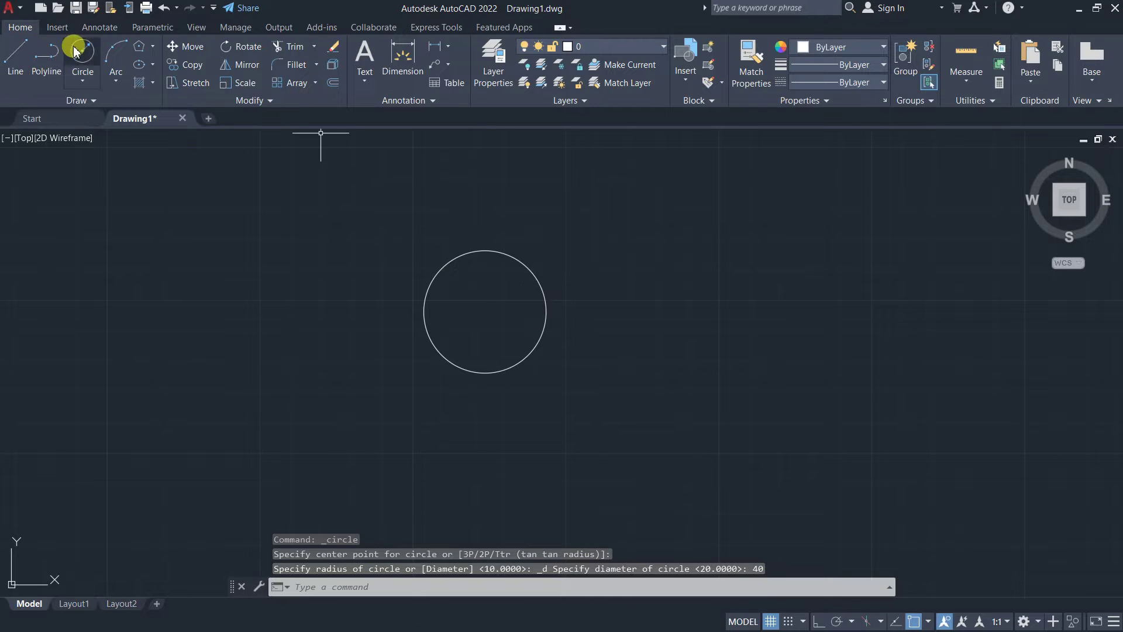
{"action": "left_click", "coordinate": [79, 54]}
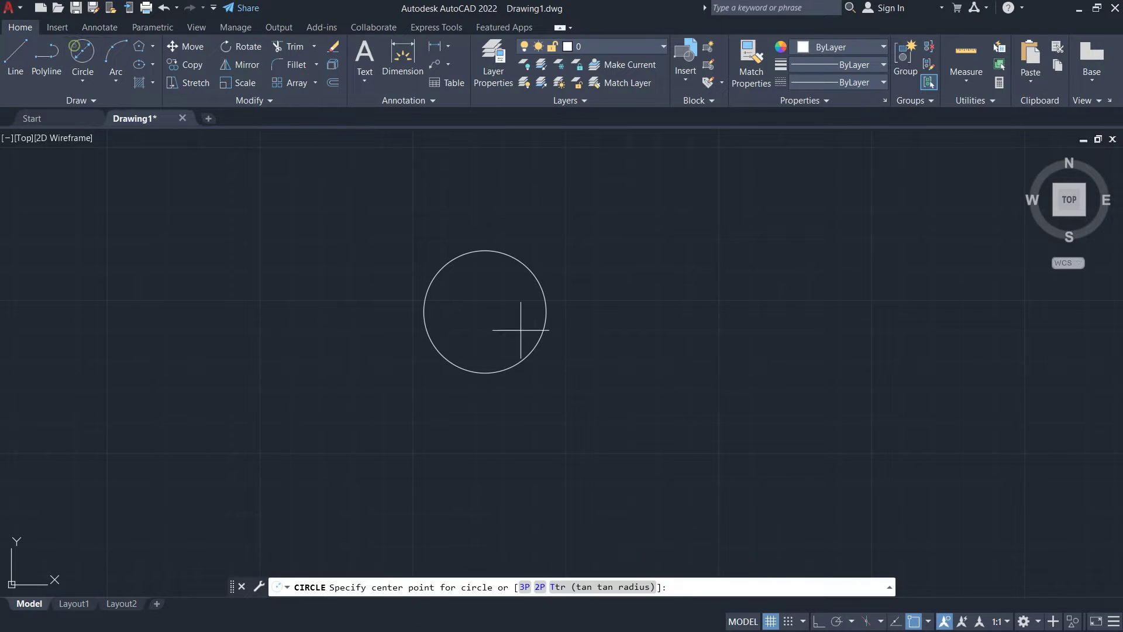
{"action": "left_click", "coordinate": [485, 312]}
{"action": "type", "text": "76"}
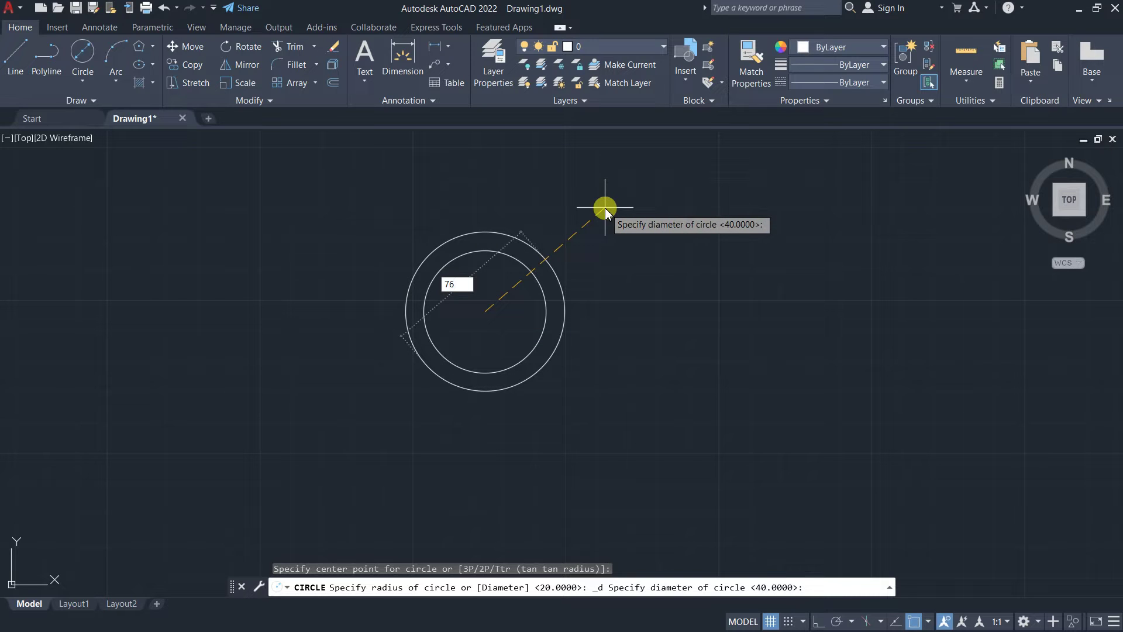
{"action": "key", "text": "Return"}
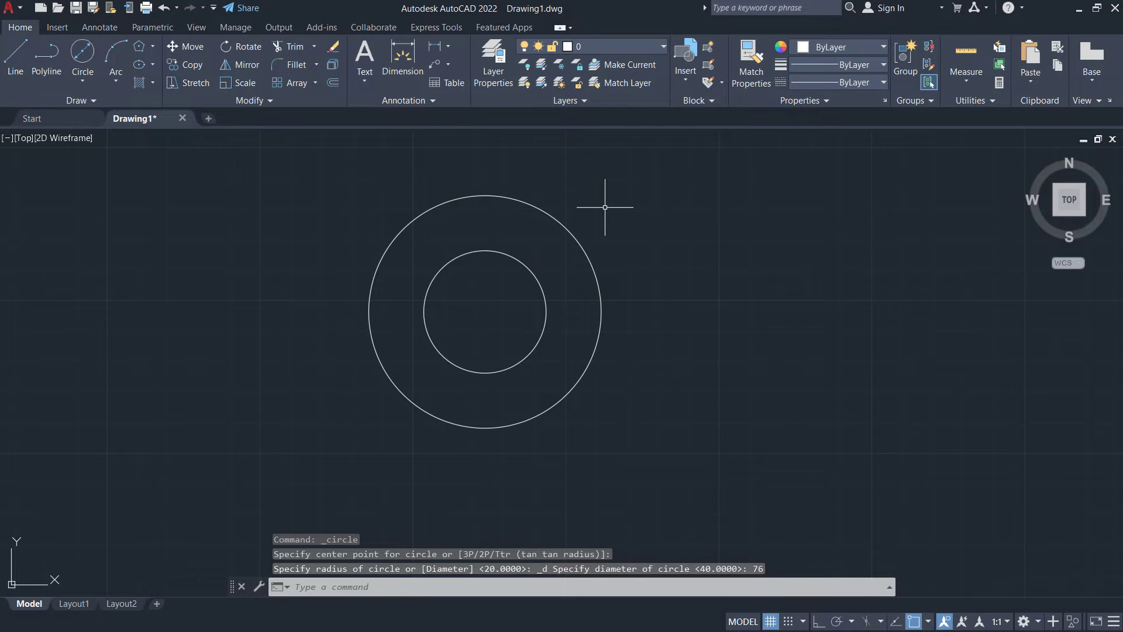
Step: With Ortho on, draw a 28-unit horizontal line from the circles' centre
{"action": "left_click", "coordinate": [17, 67]}
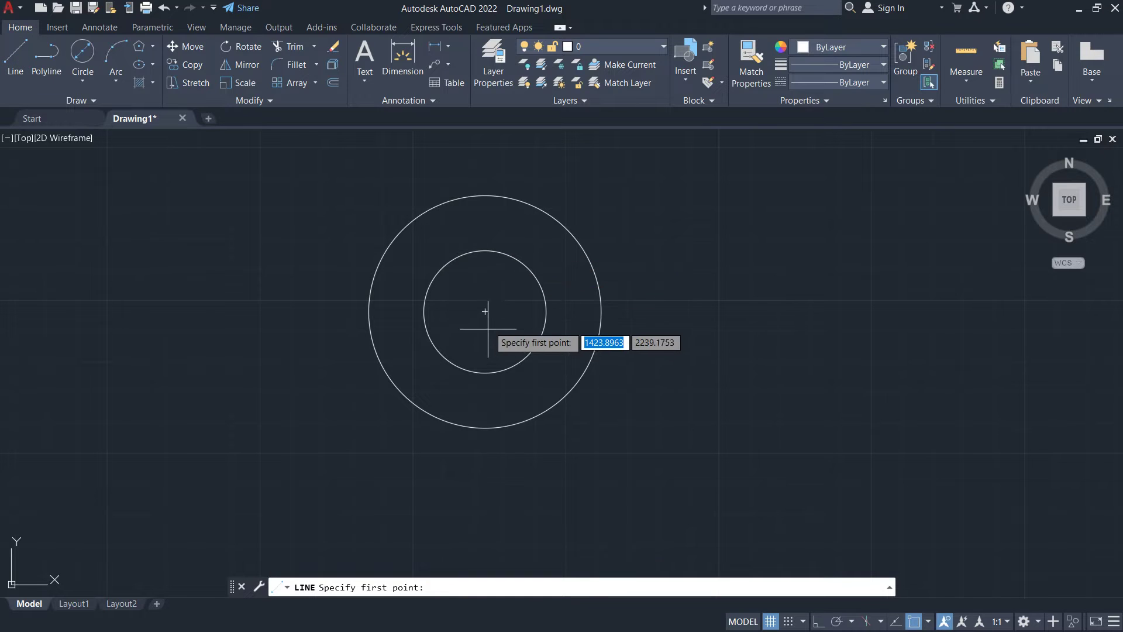
{"action": "left_click", "coordinate": [485, 311]}
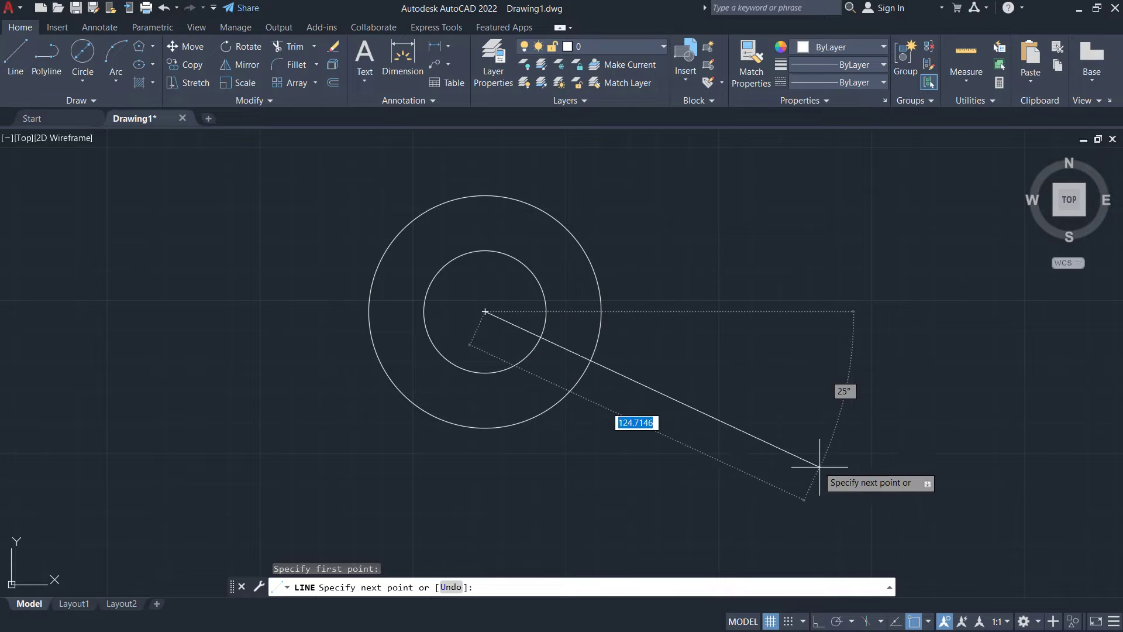
{"action": "left_click", "coordinate": [818, 619]}
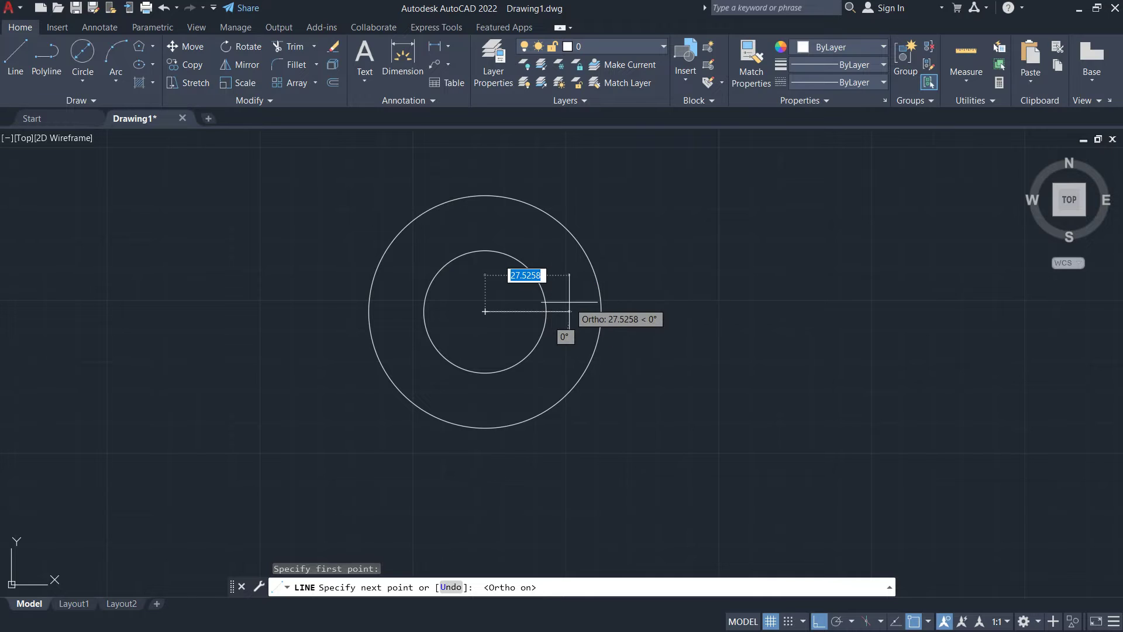
{"action": "type", "text": "28"}
{"action": "key", "text": "Return"}
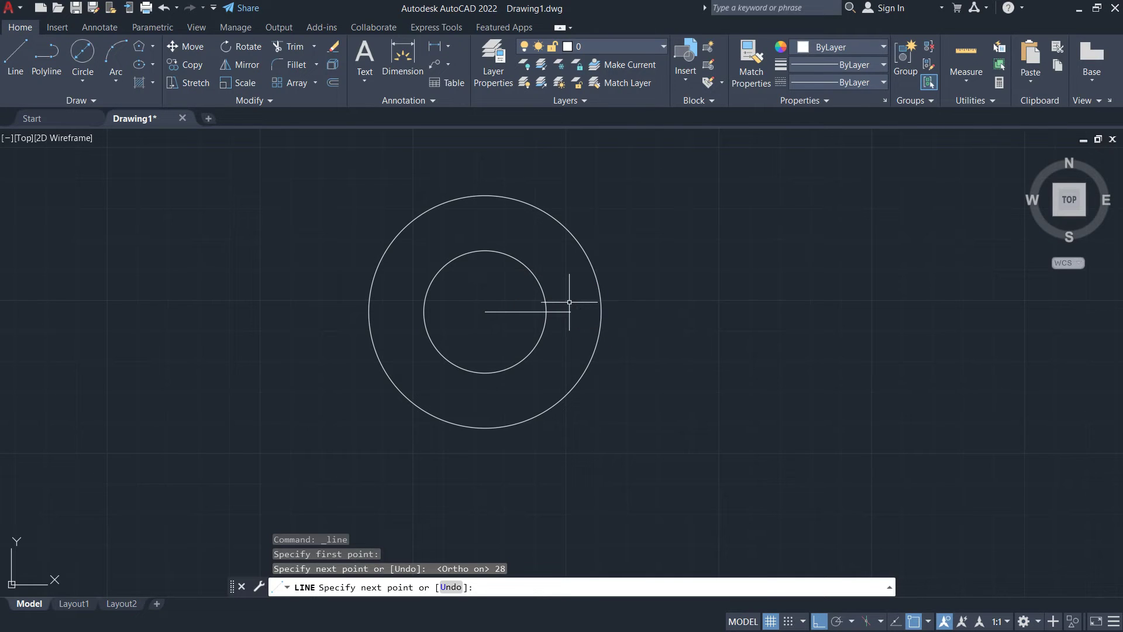
{"action": "key", "text": "Escape"}
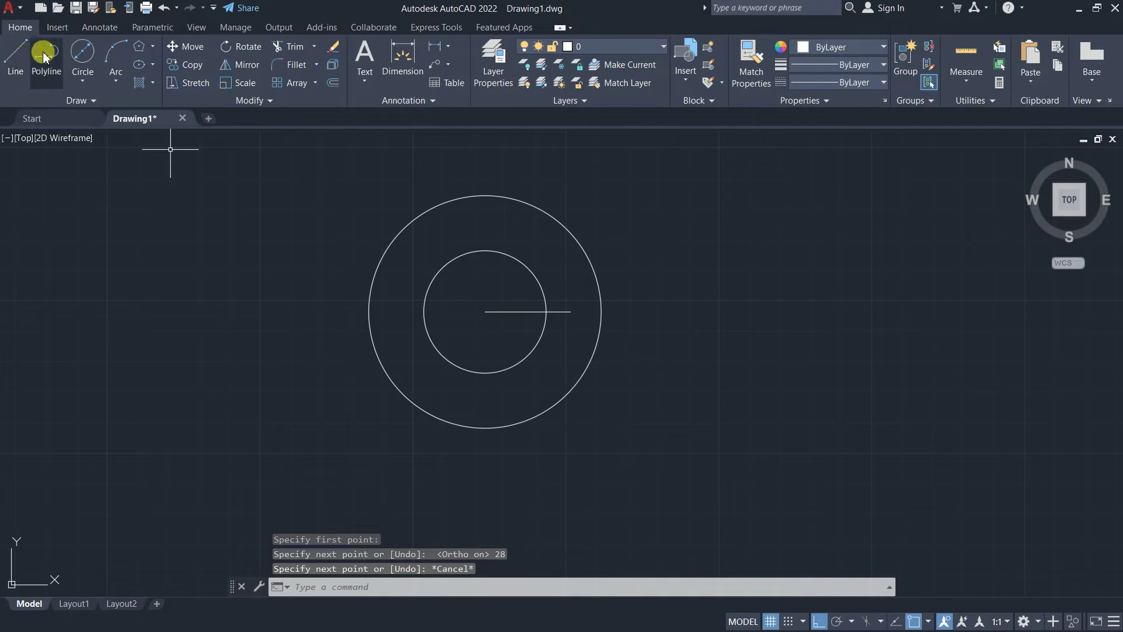
Step: From the centre, draw base lines 50 down, 52 right and 16 up
{"action": "left_click", "coordinate": [18, 51]}
{"action": "left_click", "coordinate": [484, 311]}
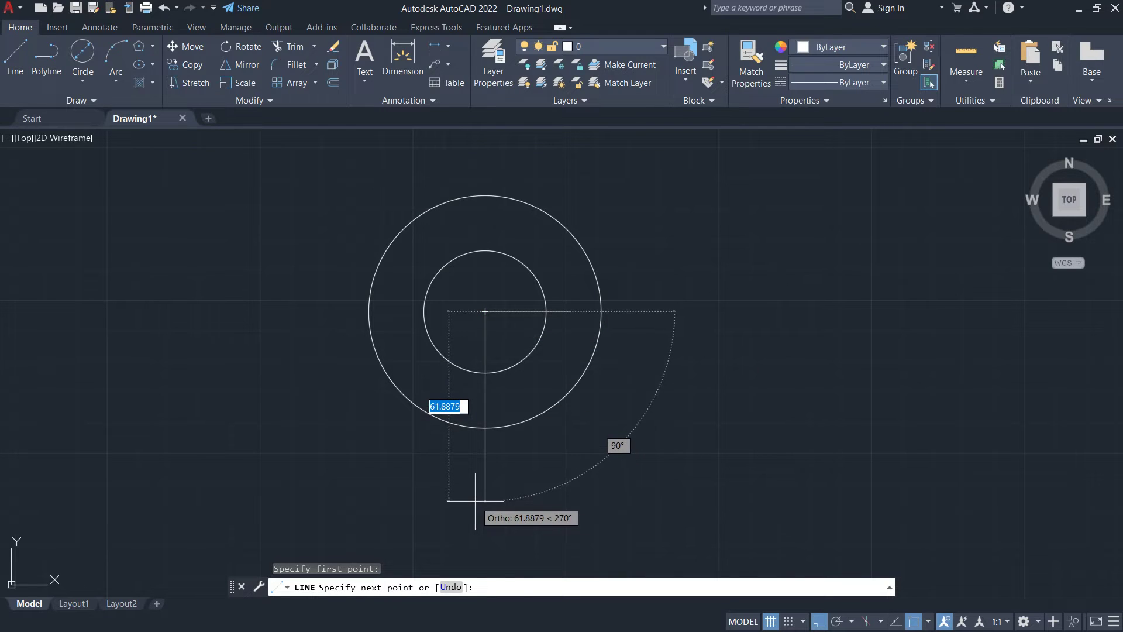
{"action": "type", "text": "50"}
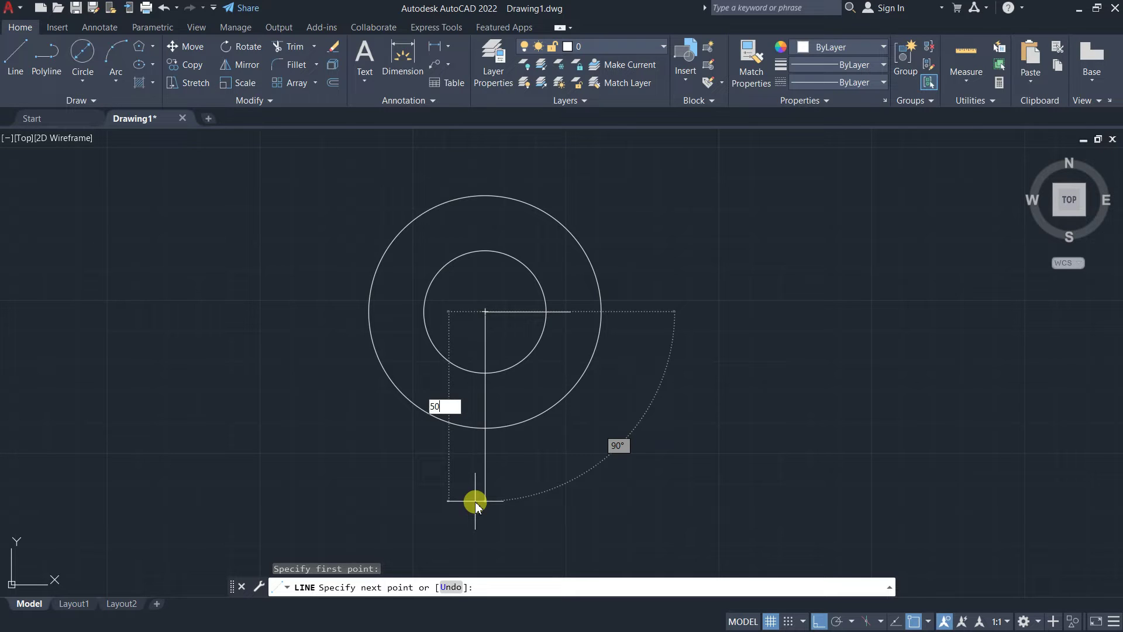
{"action": "key", "text": "Return"}
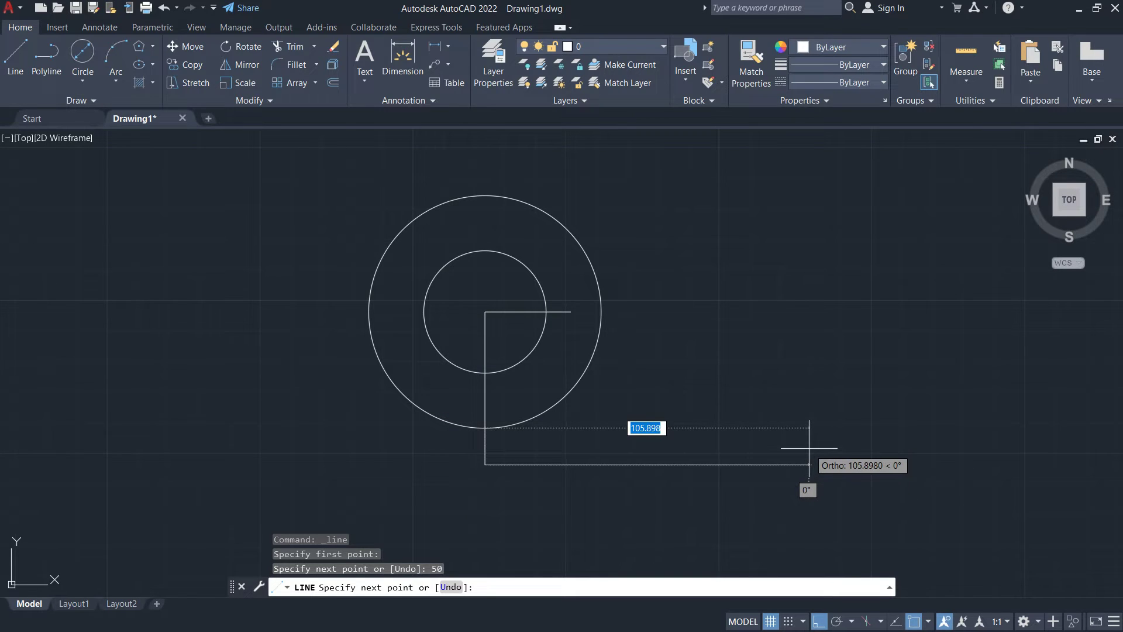
{"action": "type", "text": "52"}
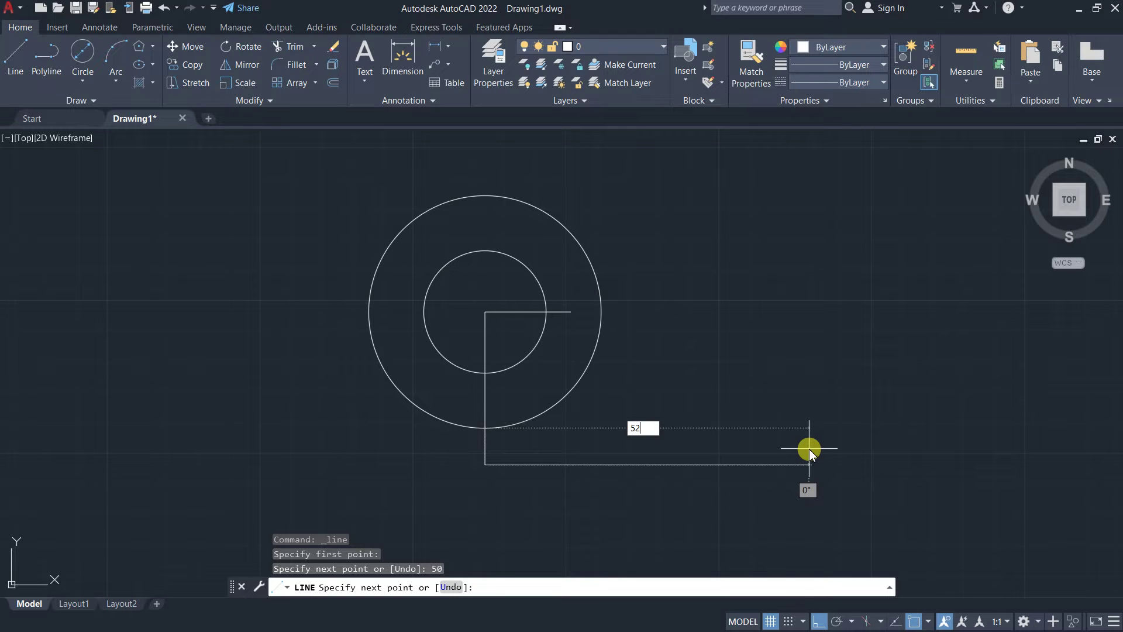
{"action": "key", "text": "Return"}
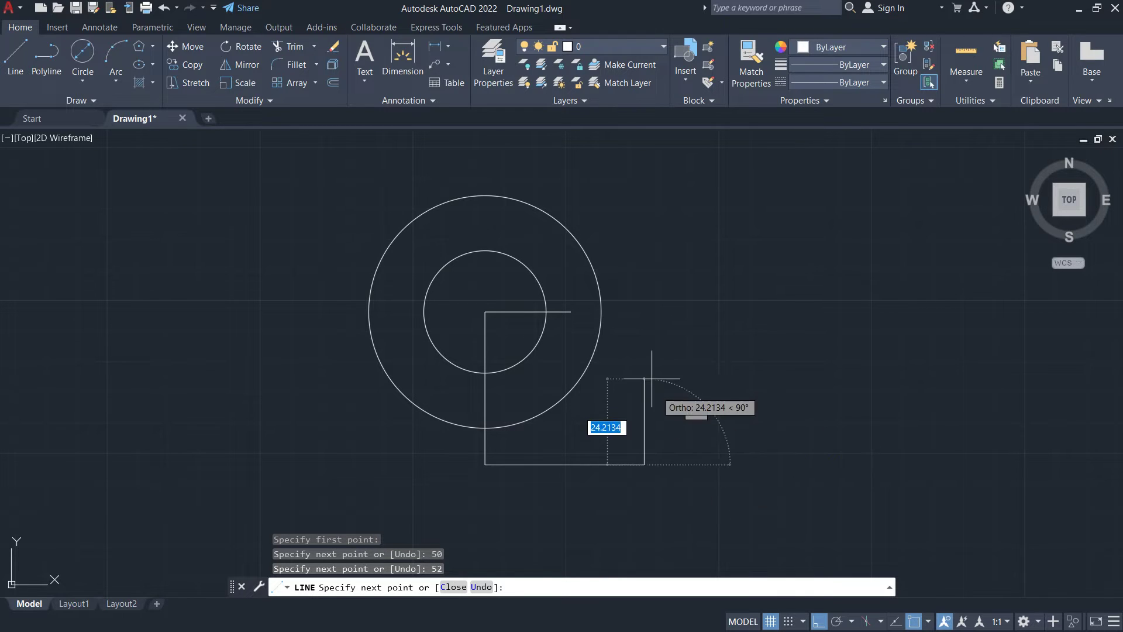
{"action": "type", "text": "16"}
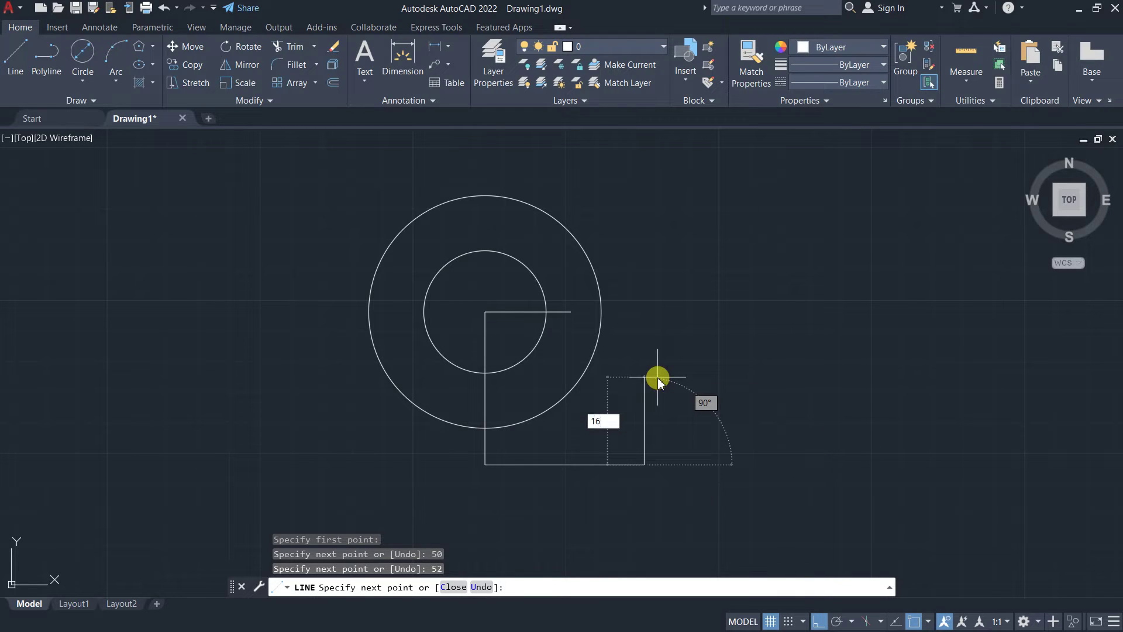
{"action": "key", "text": "Return"}
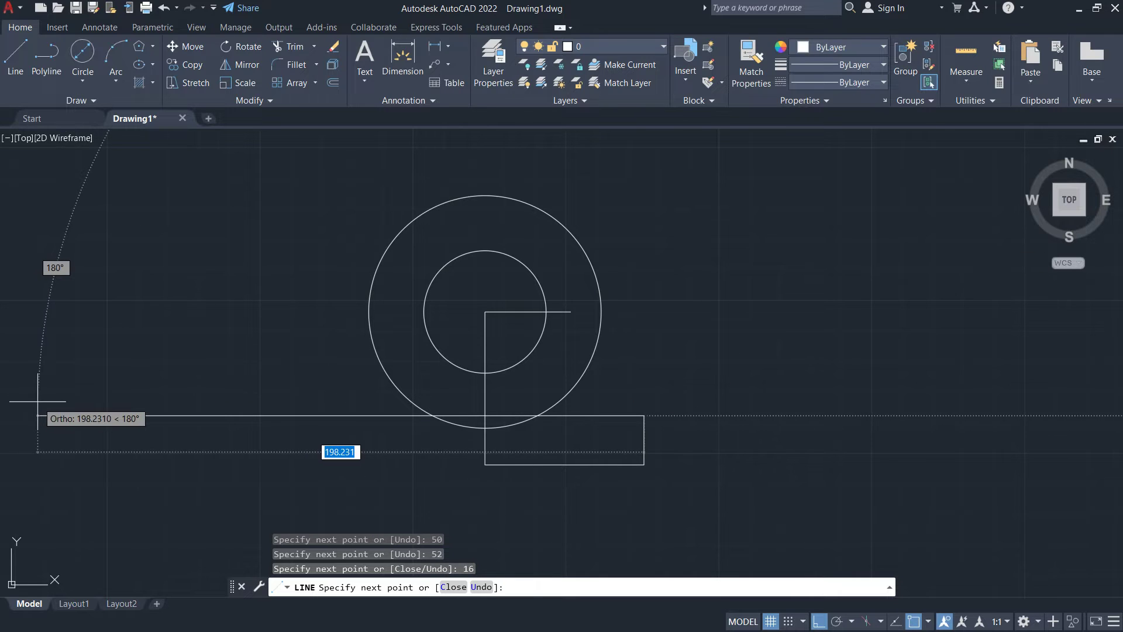
Step: Finish the base with a 104 top edge and 16 down to the centre line, then start Trim
{"action": "left_click", "coordinate": [96, 402]}
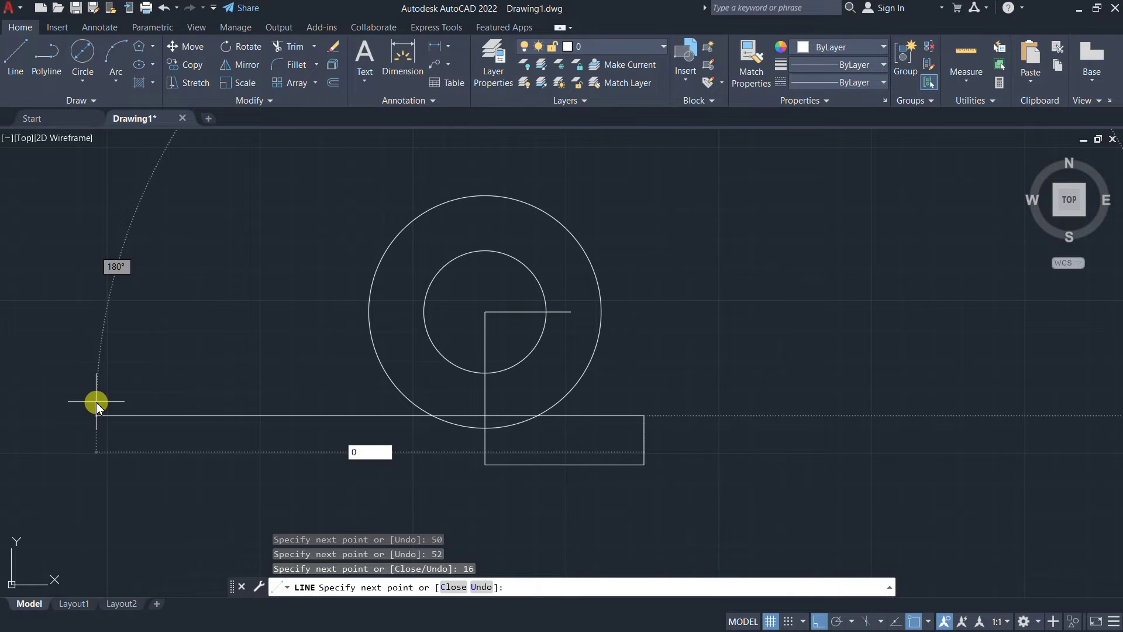
{"action": "key", "text": "Return"}
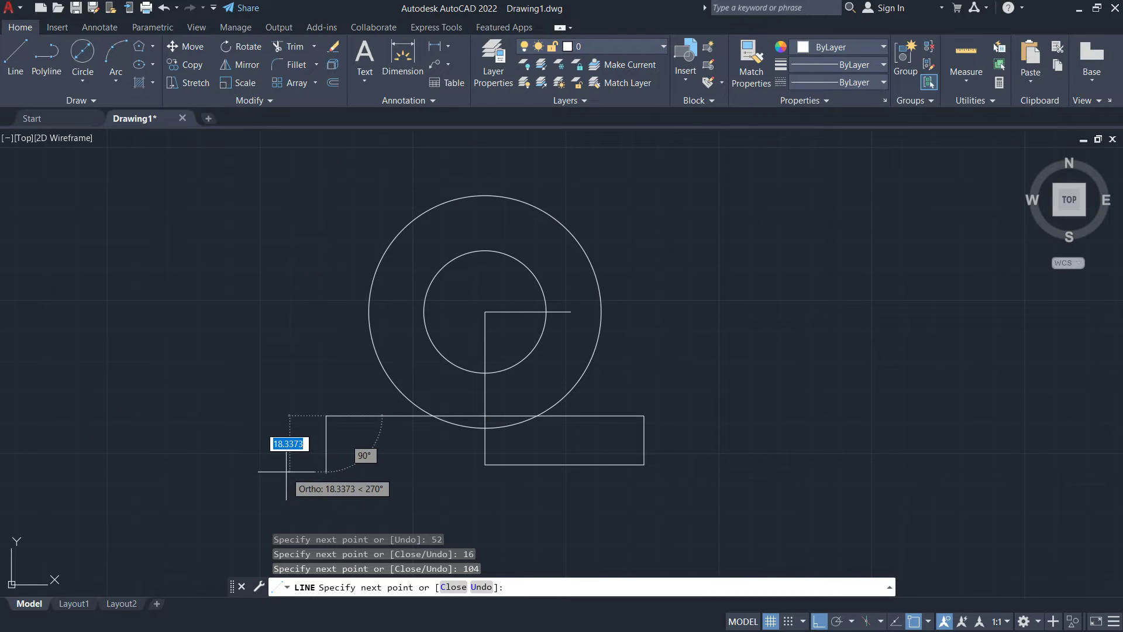
{"action": "type", "text": "16"}
{"action": "key", "text": "Return"}
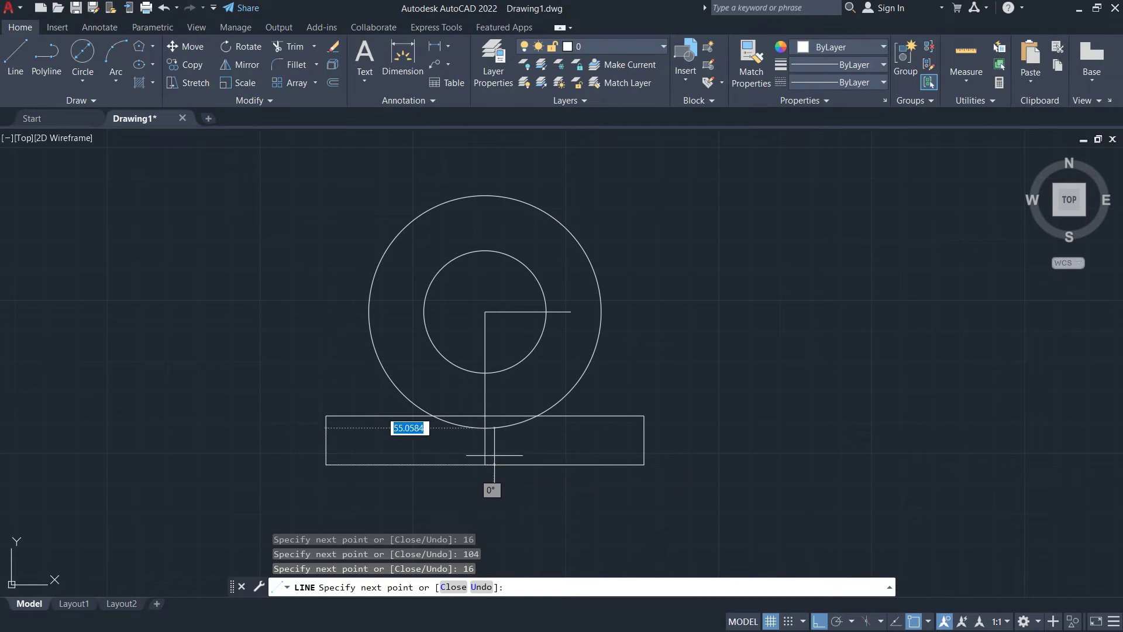
{"action": "left_click", "coordinate": [485, 463]}
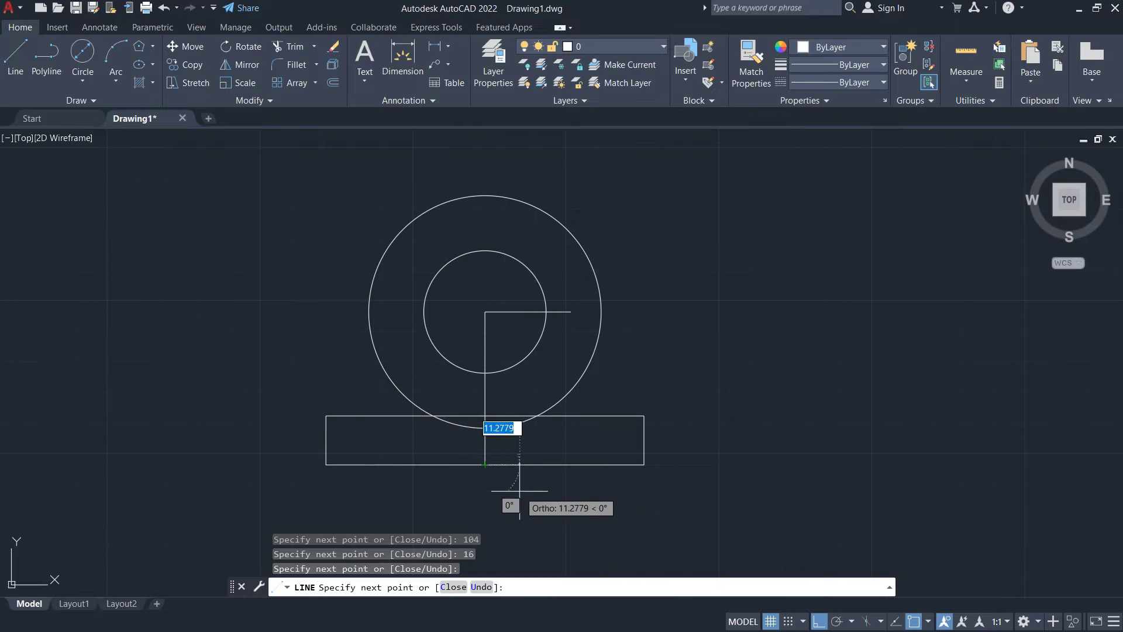
{"action": "key", "text": "Escape"}
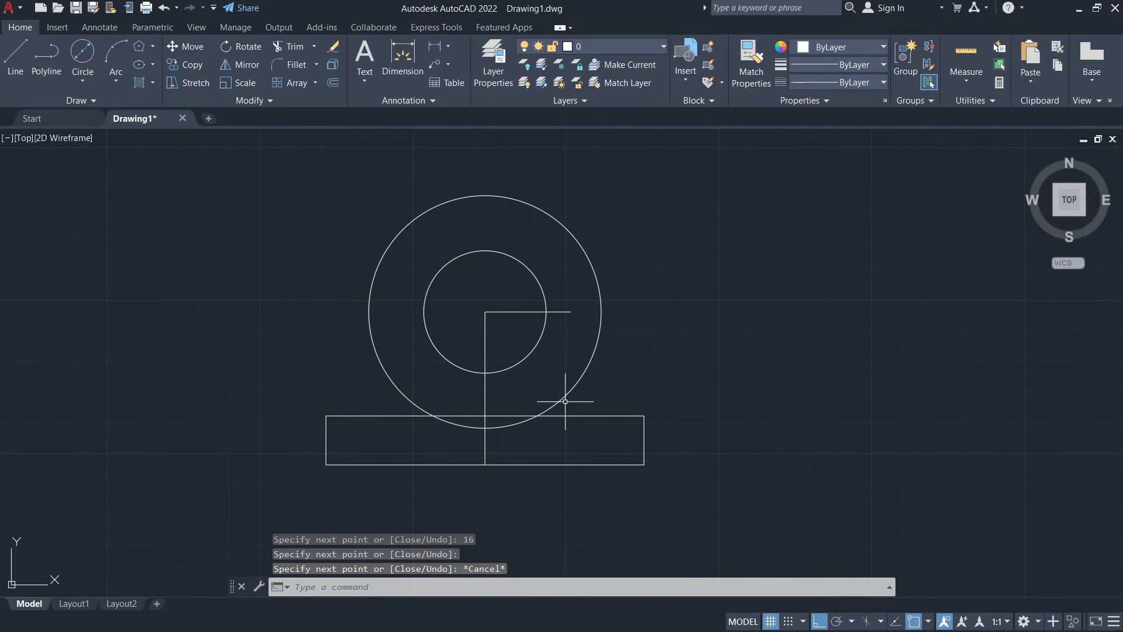
{"action": "type", "text": "tr"}
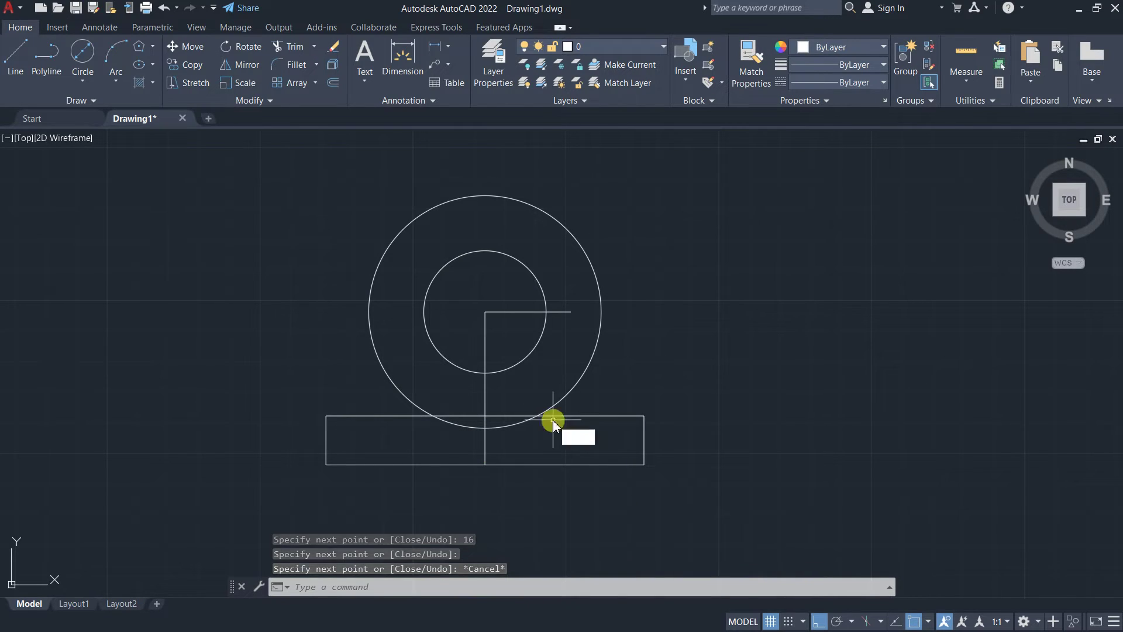
{"action": "key", "text": "Return"}
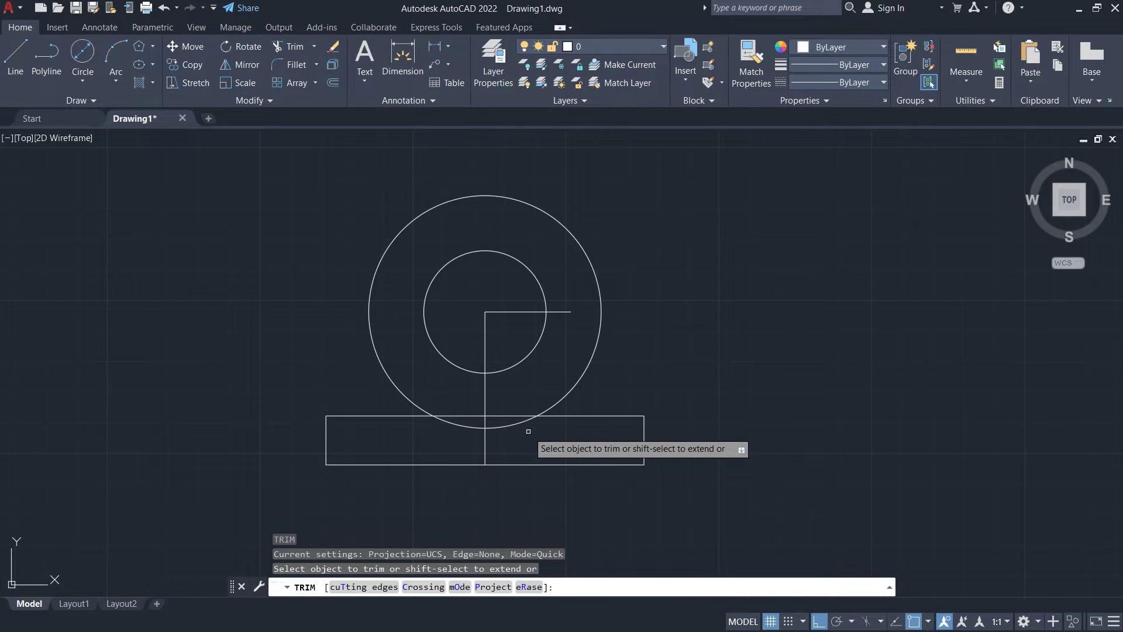
{"action": "key", "text": "Escape"}
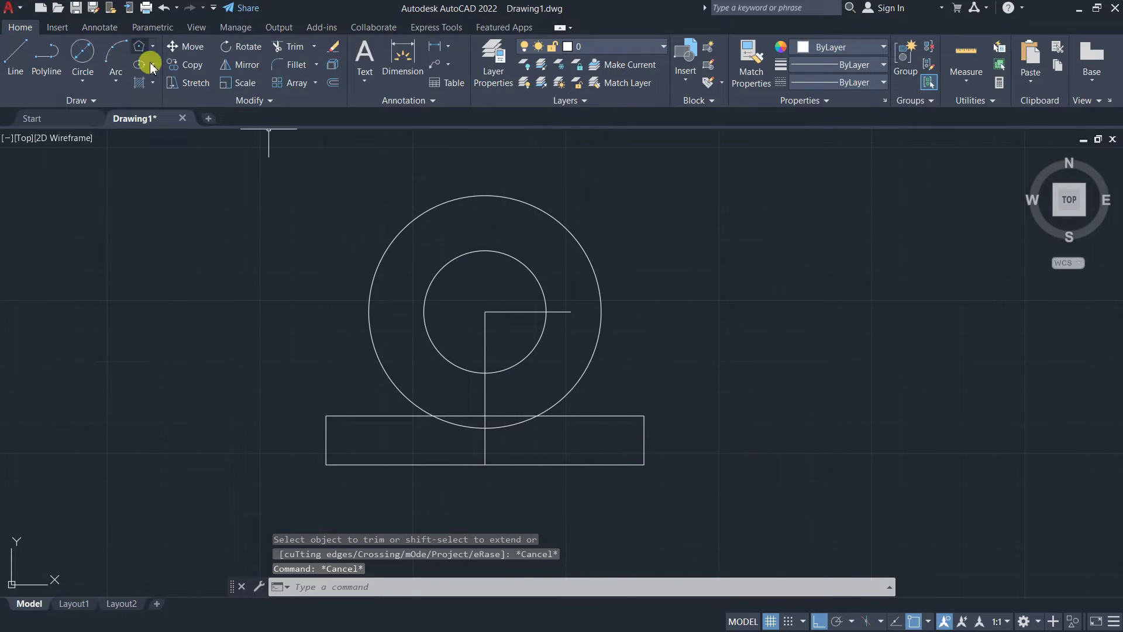
{"action": "left_click", "coordinate": [314, 83]}
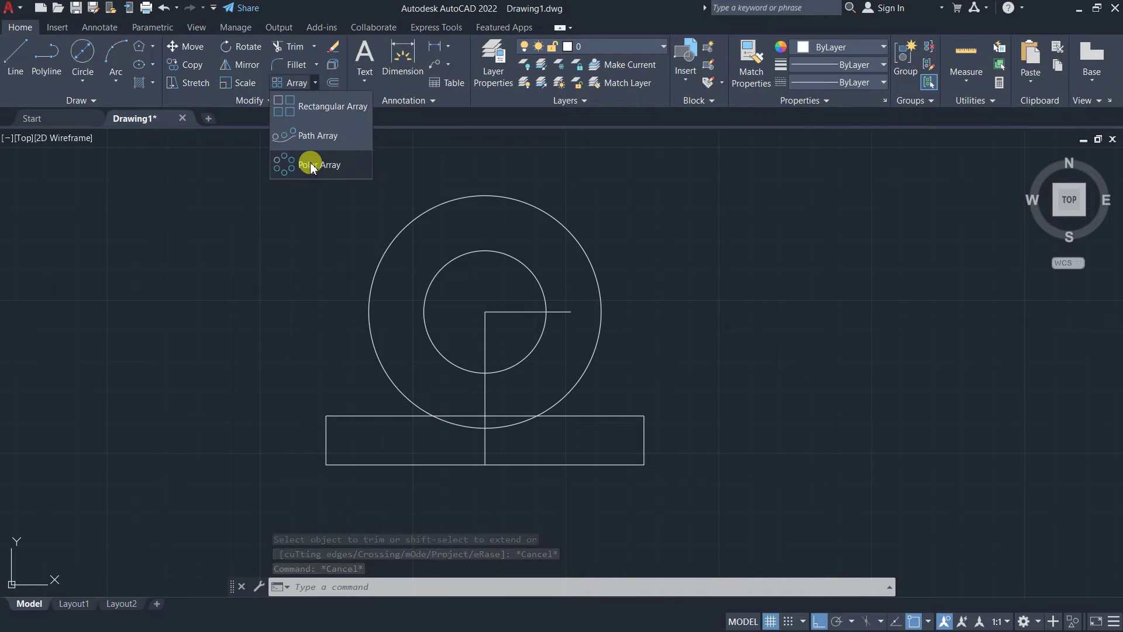
{"action": "left_click", "coordinate": [338, 137]}
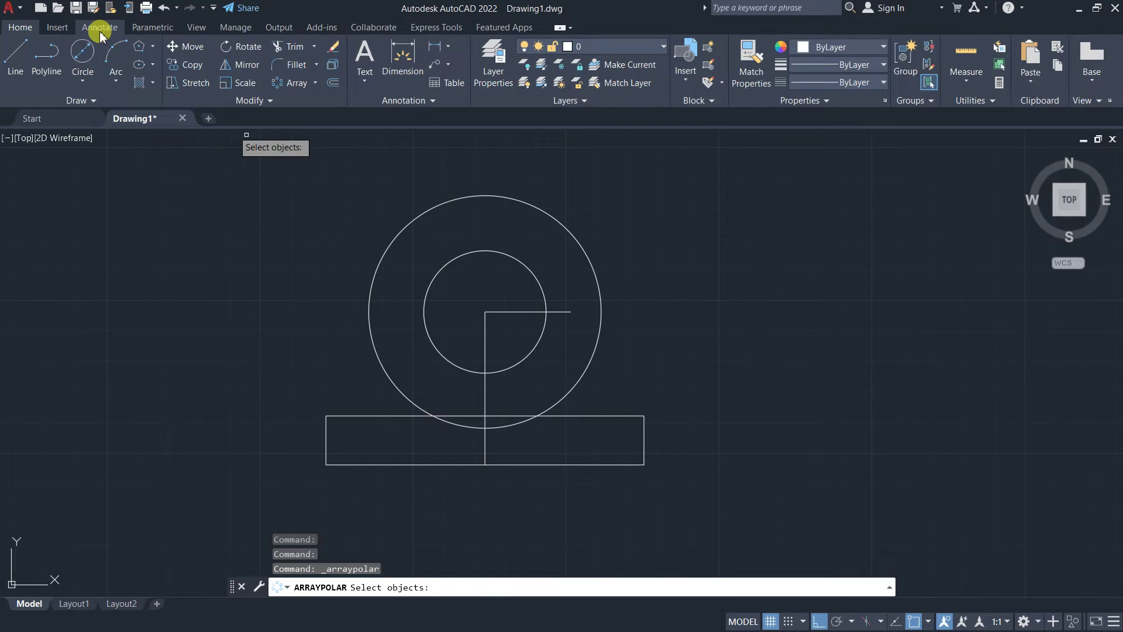
{"action": "left_click", "coordinate": [195, 28]}
{"action": "scroll", "coordinate": [149, 29], "scroll_direction": "up", "scroll_amount": 1}
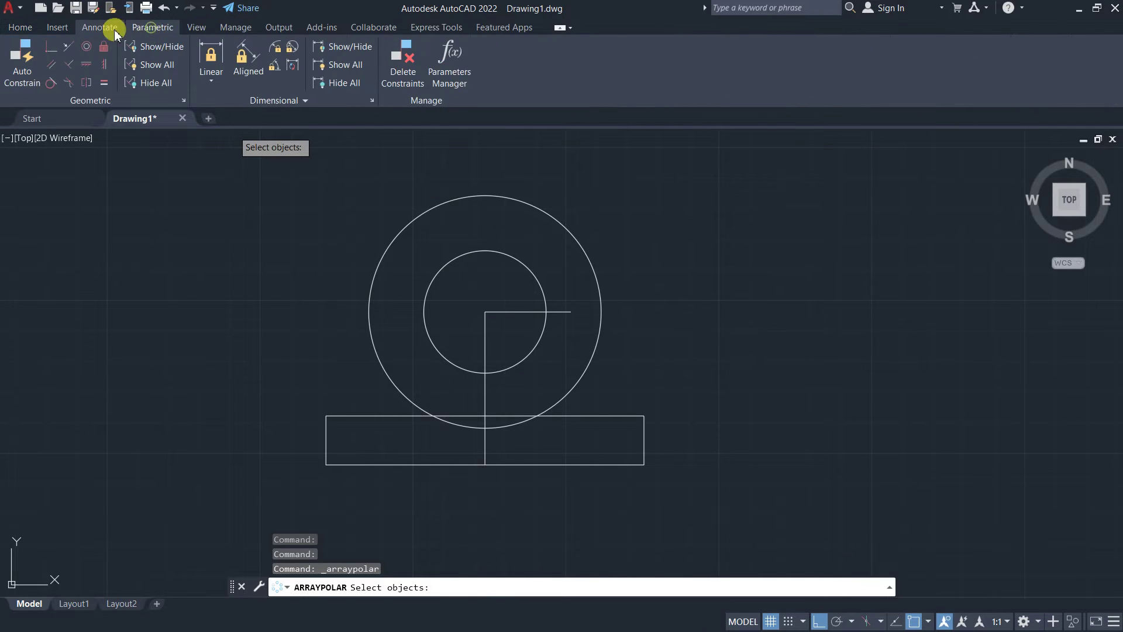
{"action": "scroll", "coordinate": [117, 28], "scroll_direction": "up", "scroll_amount": 1}
{"action": "scroll", "coordinate": [115, 29], "scroll_direction": "up", "scroll_amount": 1}
{"action": "left_click", "coordinate": [114, 29]}
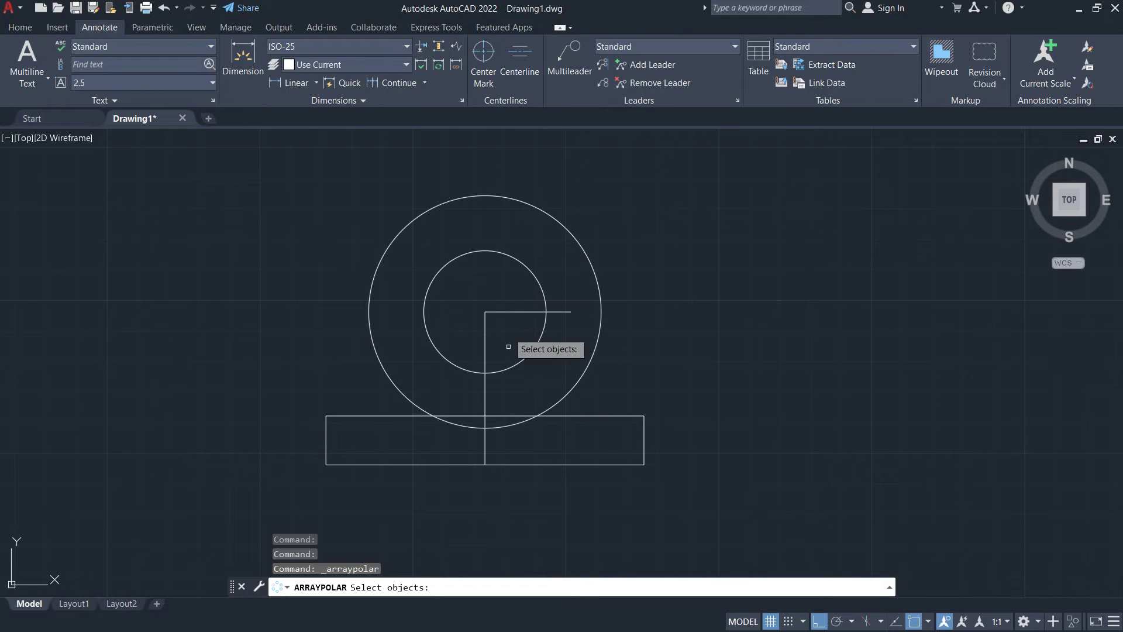
{"action": "key", "text": "Escape"}
{"action": "key", "text": "Escape"}
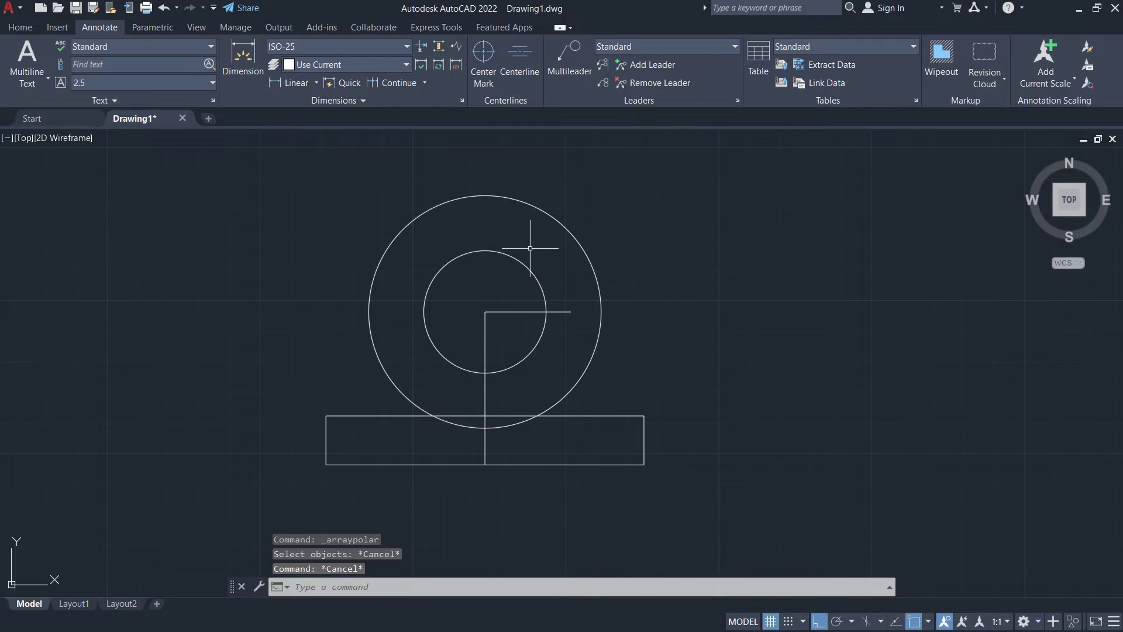
{"action": "key", "text": "Escape"}
{"action": "key", "text": "Escape"}
{"action": "left_click", "coordinate": [20, 28]}
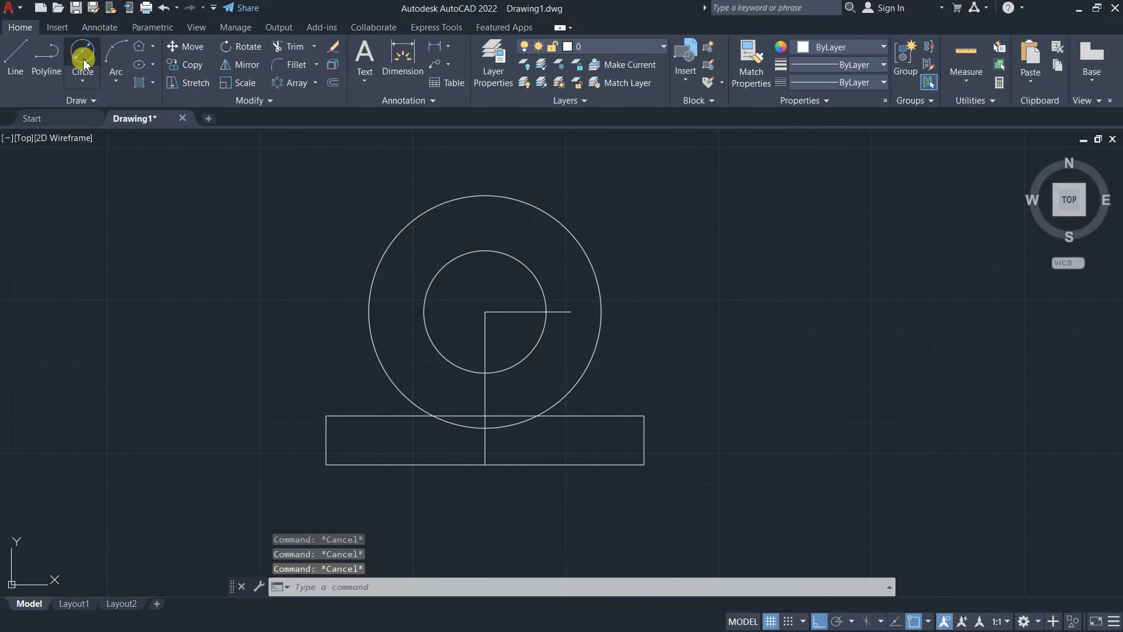
Step: Draw an 8-diameter hole at the centre line's end and delete the construction lines
{"action": "left_click", "coordinate": [83, 51]}
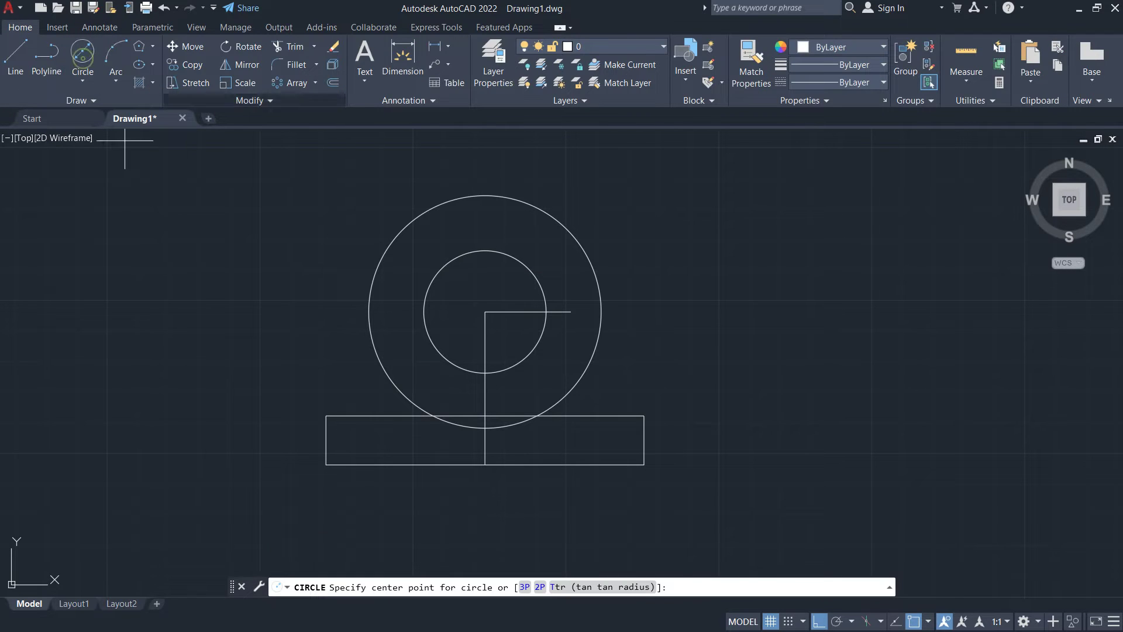
{"action": "left_click", "coordinate": [570, 311]}
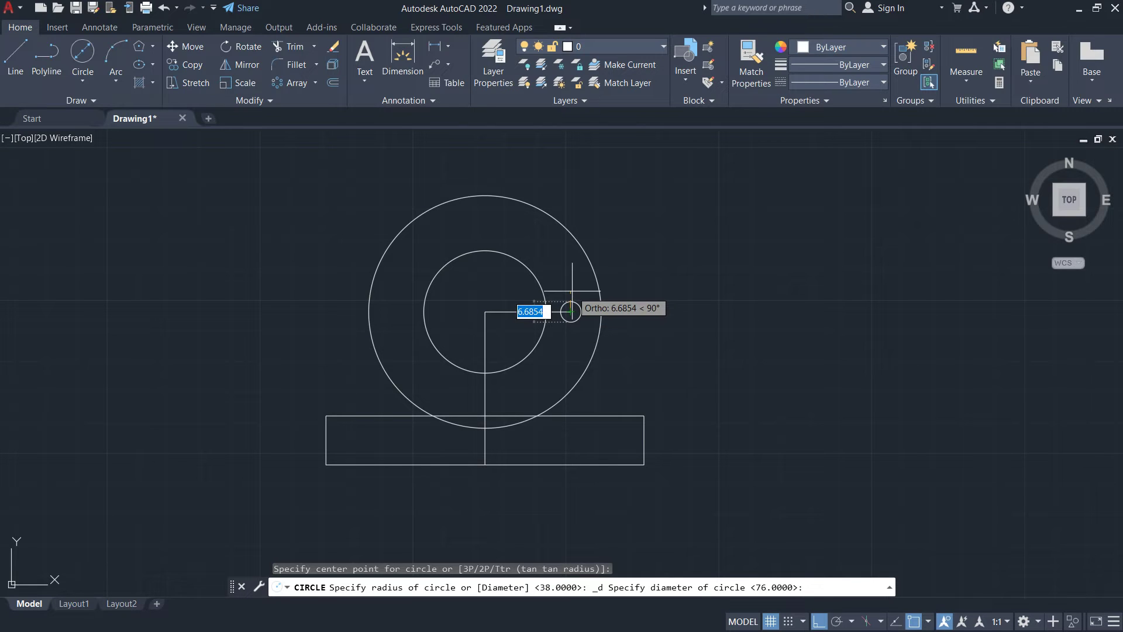
{"action": "type", "text": "8"}
{"action": "key", "text": "Return"}
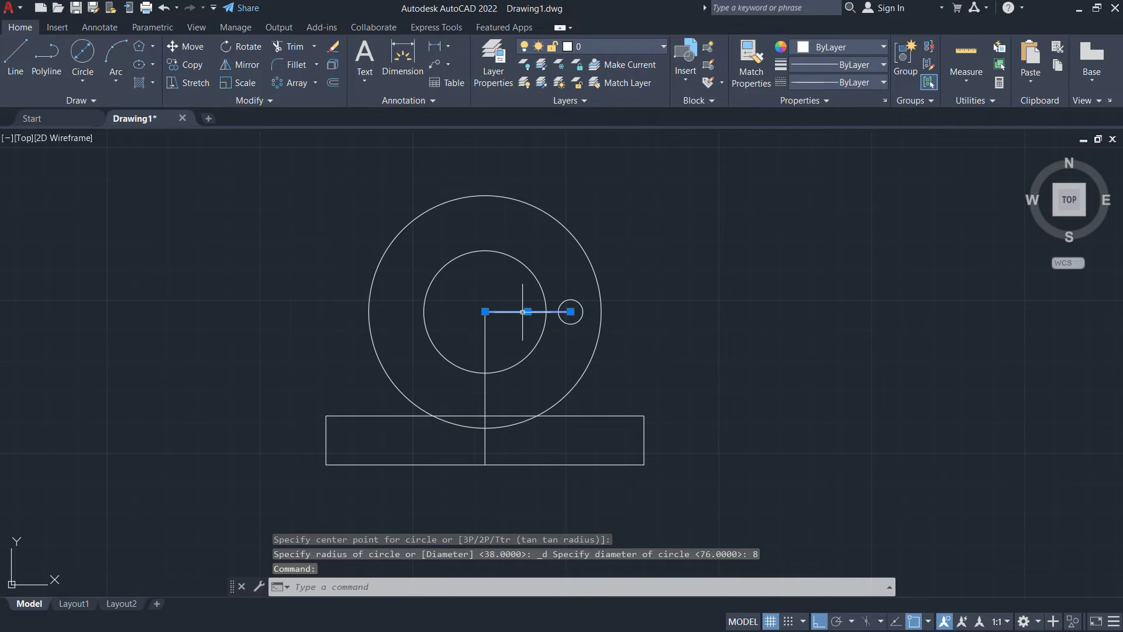
{"action": "key", "text": "Delete"}
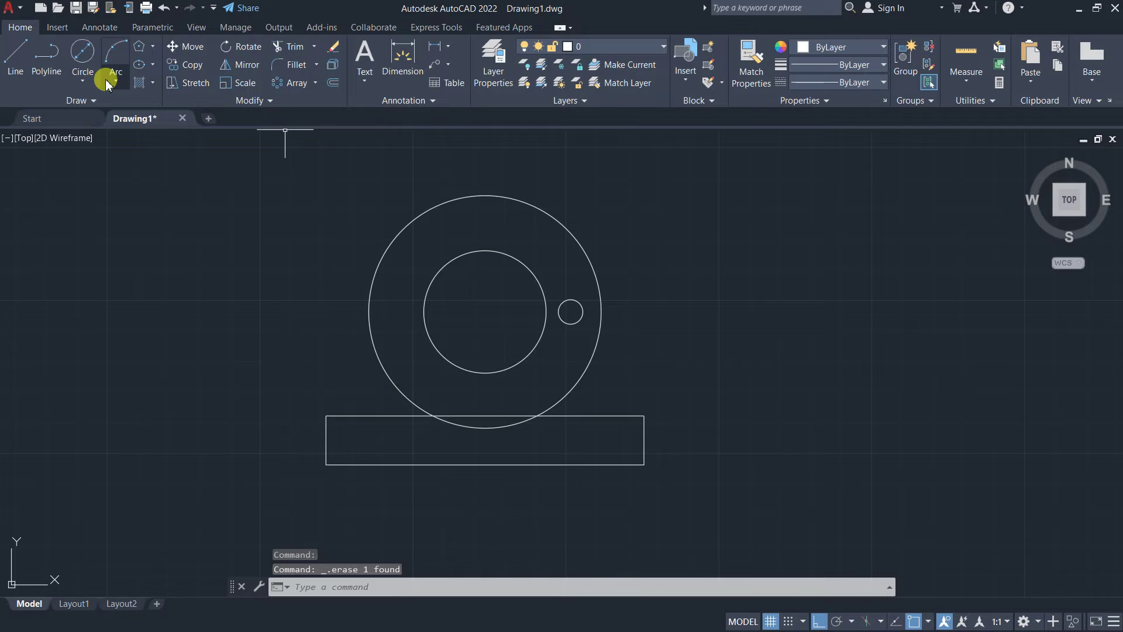
Step: Start a polar array of the hole around the flange centre
{"action": "left_click", "coordinate": [294, 88]}
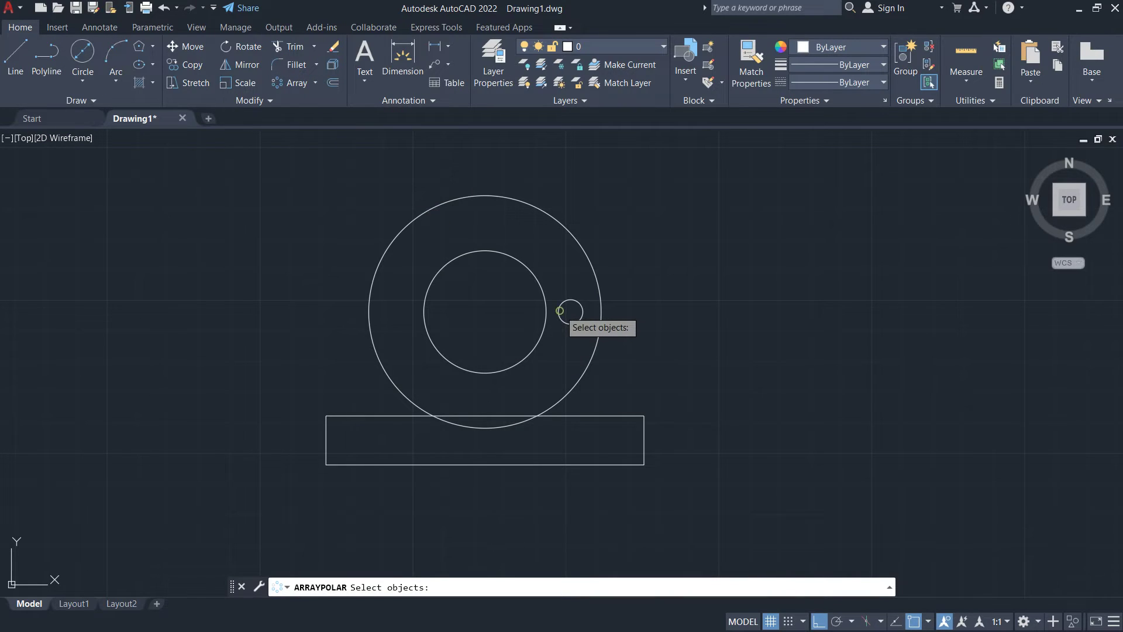
{"action": "left_click", "coordinate": [560, 311]}
{"action": "left_click", "coordinate": [424, 609]}
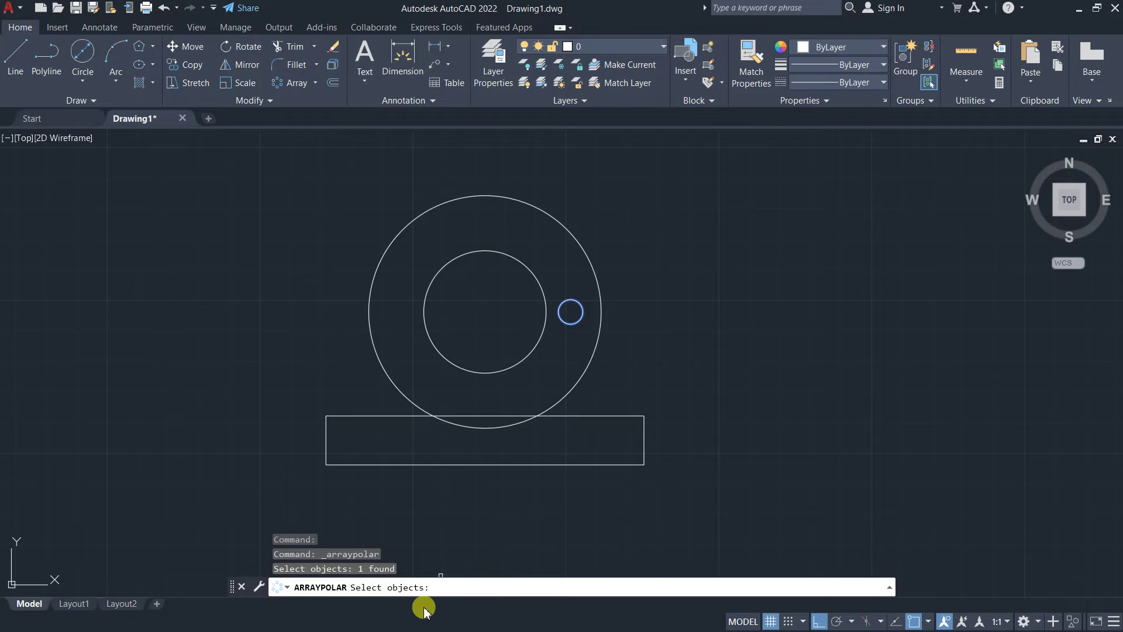
{"action": "key", "text": "Return"}
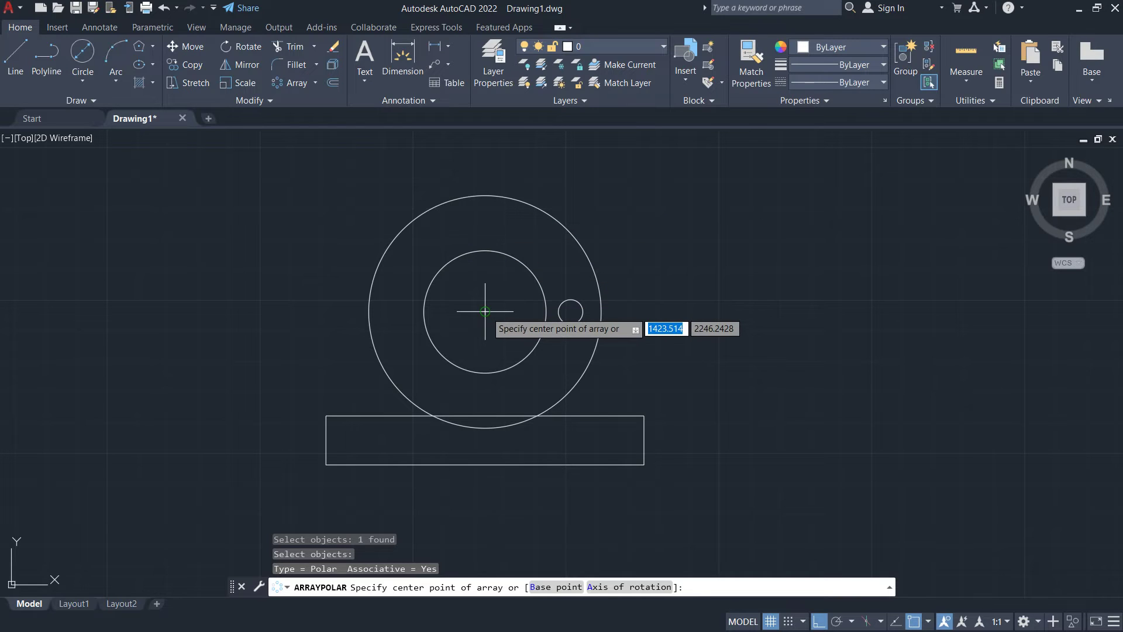
{"action": "left_click", "coordinate": [484, 311]}
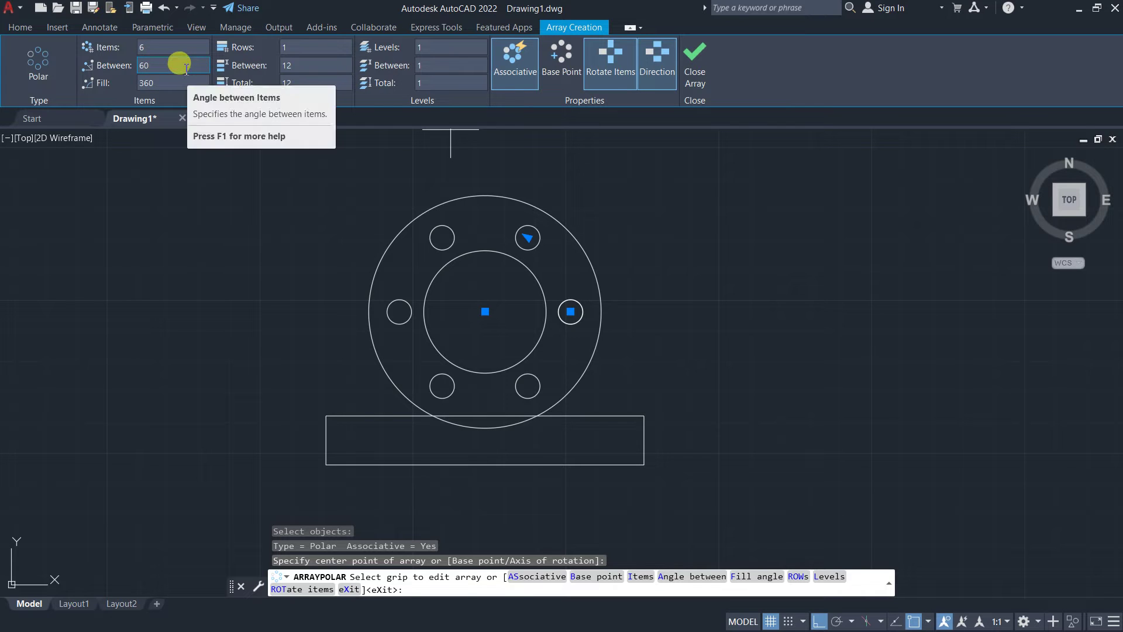
Step: Set the polar array to 10 holes spaced 36° apart over a full 360°
{"action": "left_click", "coordinate": [186, 68]}
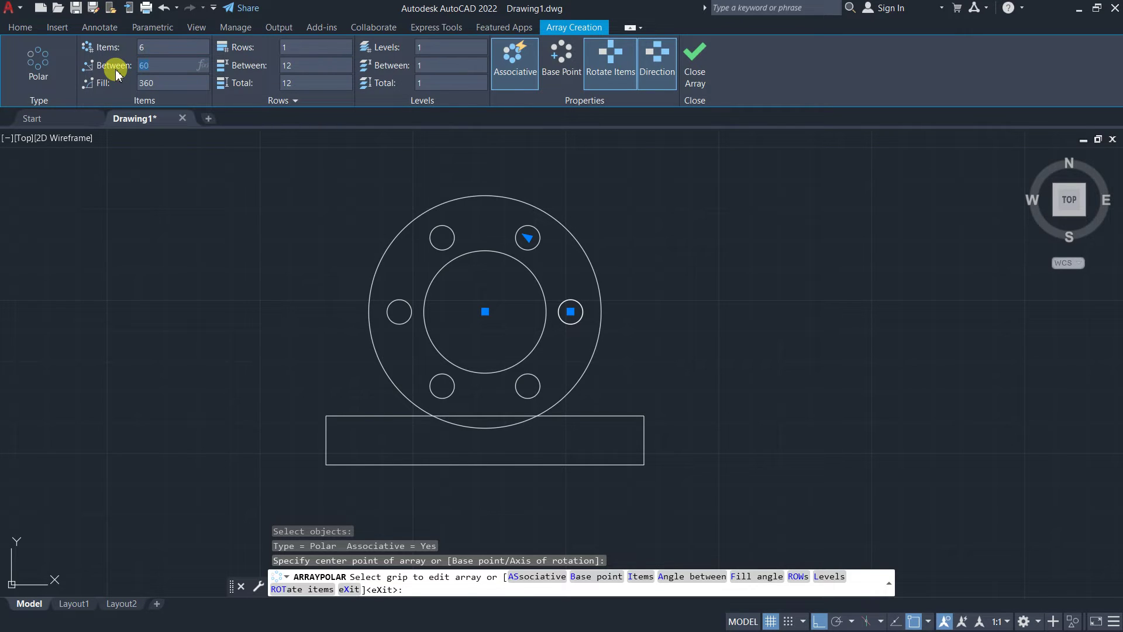
{"action": "type", "text": "36"}
{"action": "key", "text": "Return"}
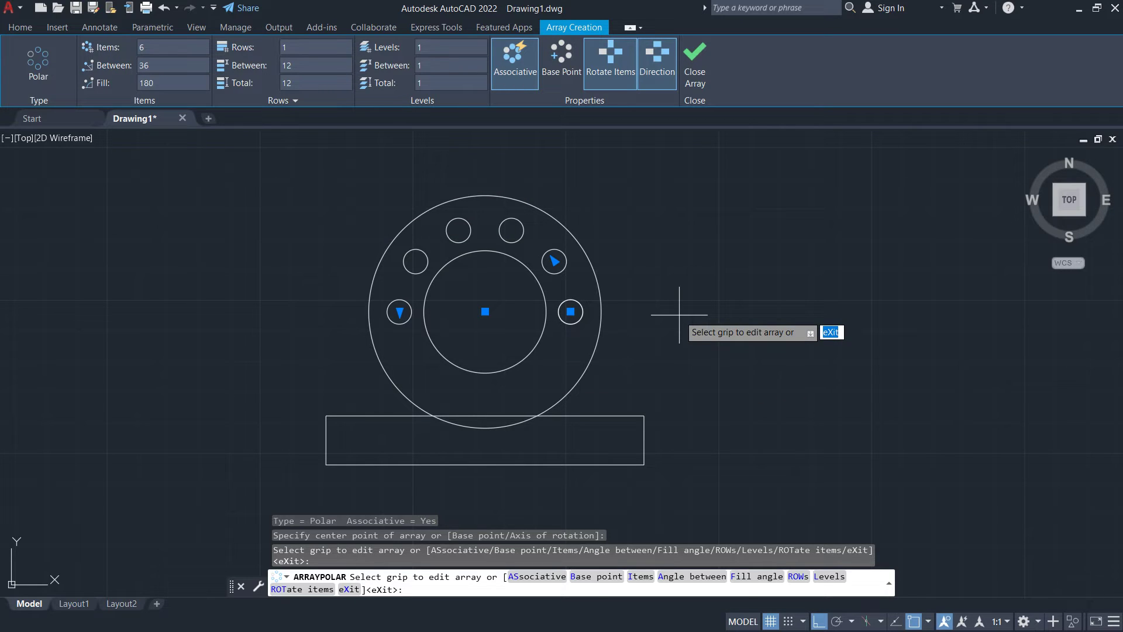
{"action": "left_click", "coordinate": [163, 82]}
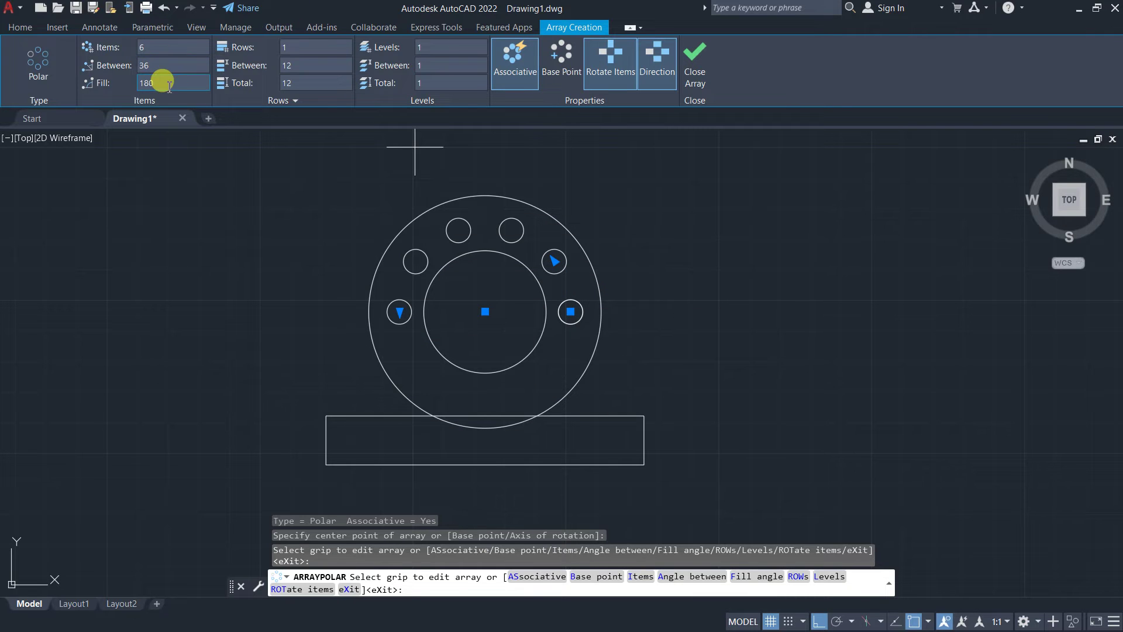
{"action": "type", "text": "360"}
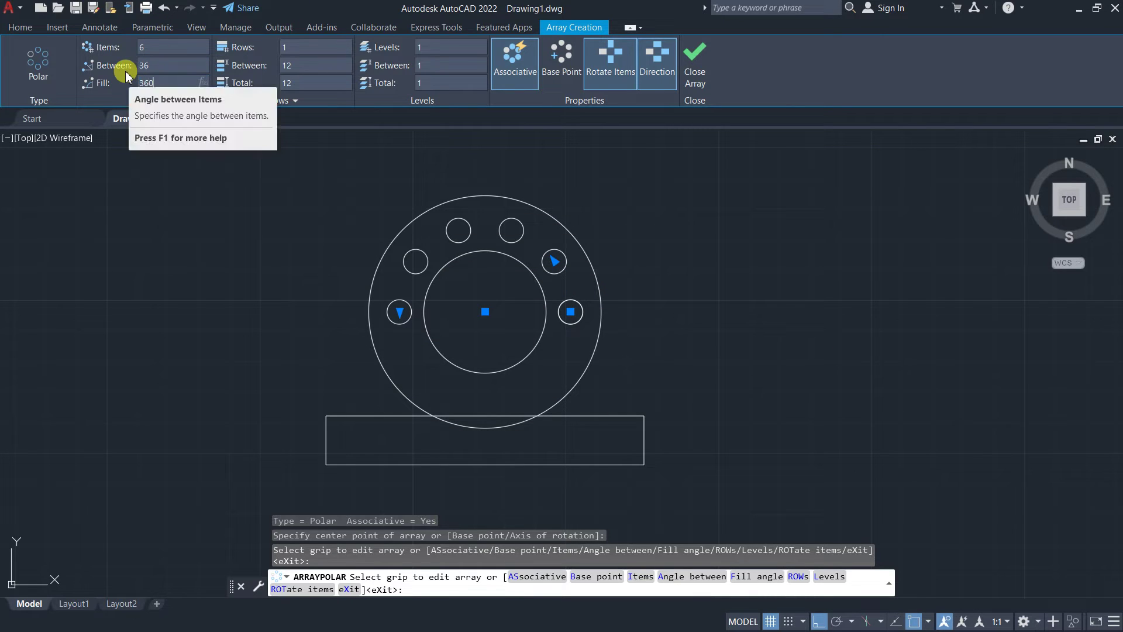
{"action": "key", "text": "Return"}
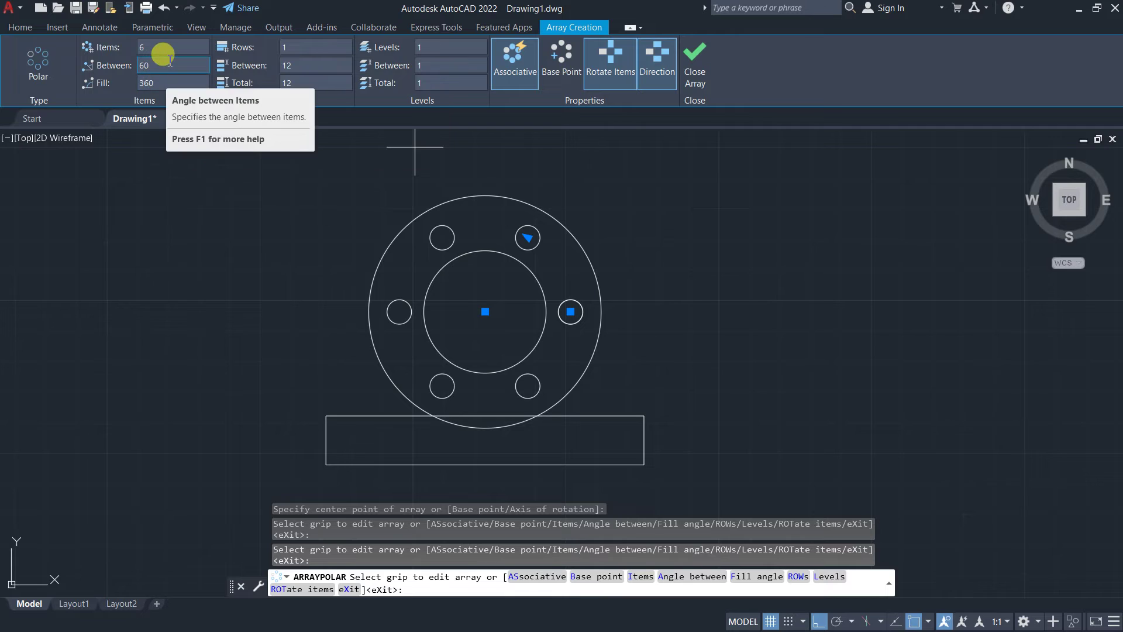
{"action": "left_click", "coordinate": [307, 41]}
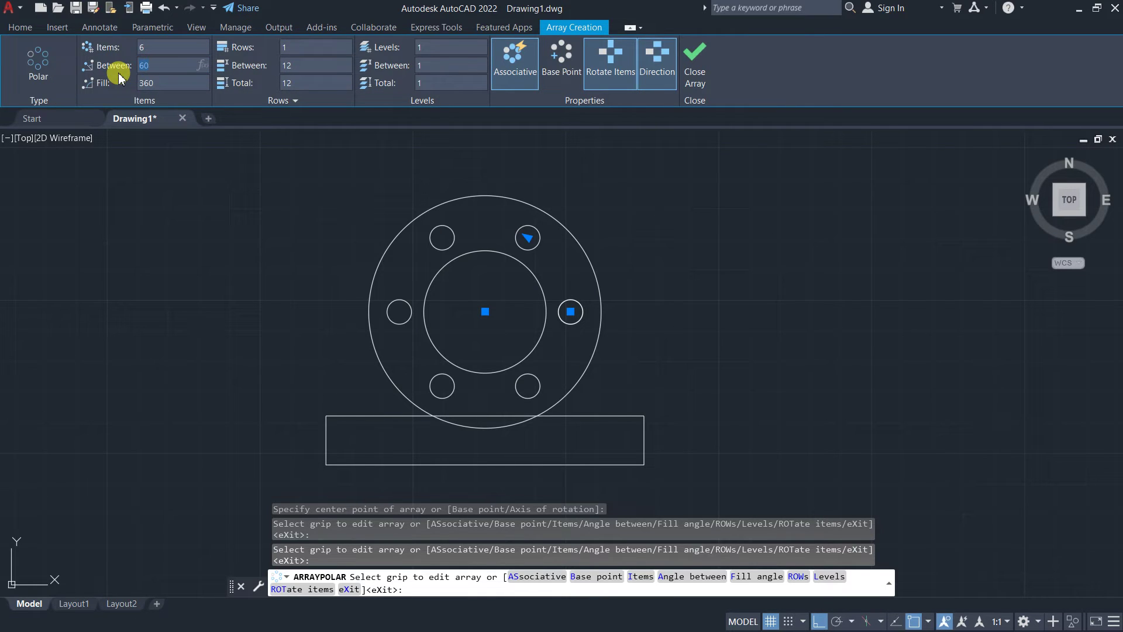
{"action": "type", "text": "36"}
{"action": "key", "text": "Return"}
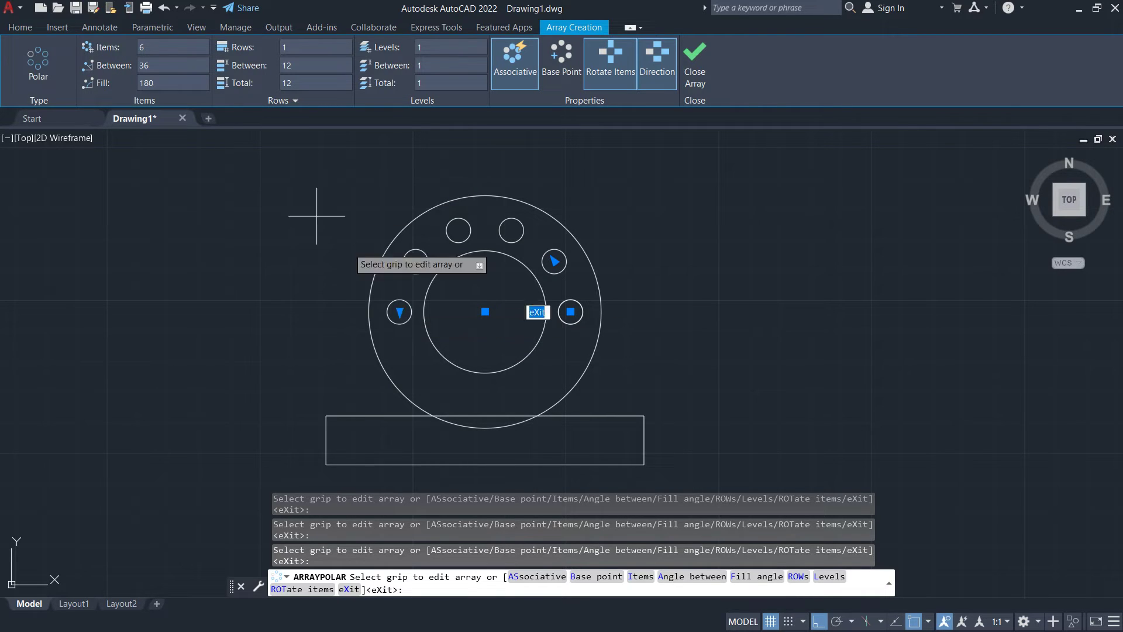
{"action": "left_click", "coordinate": [228, 42]}
{"action": "type", "text": "360"}
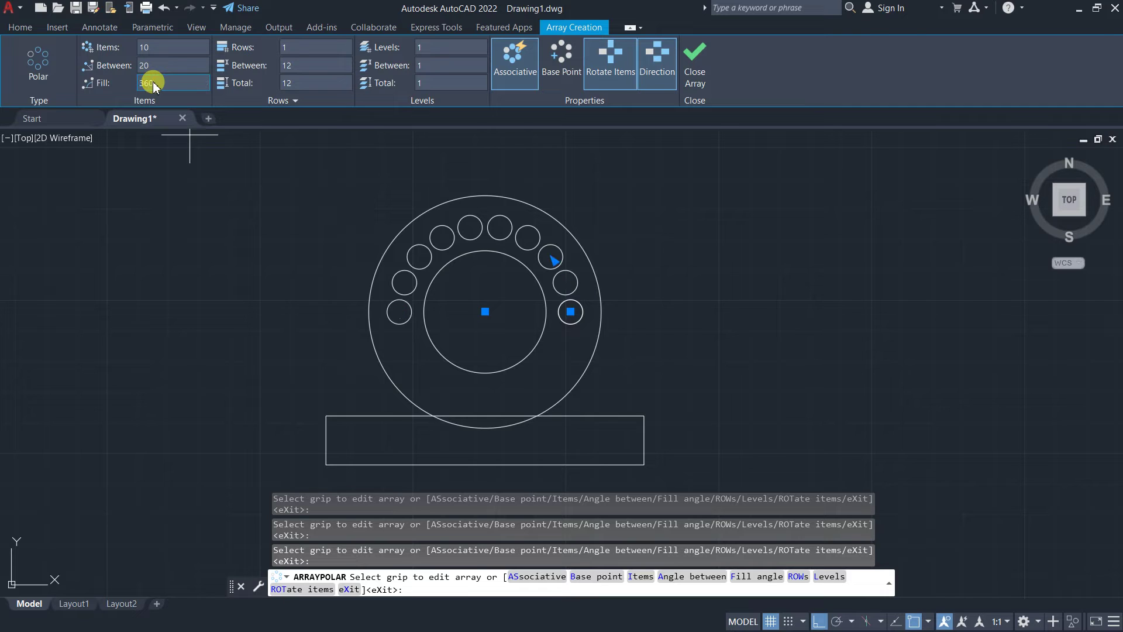
{"action": "key", "text": "Return"}
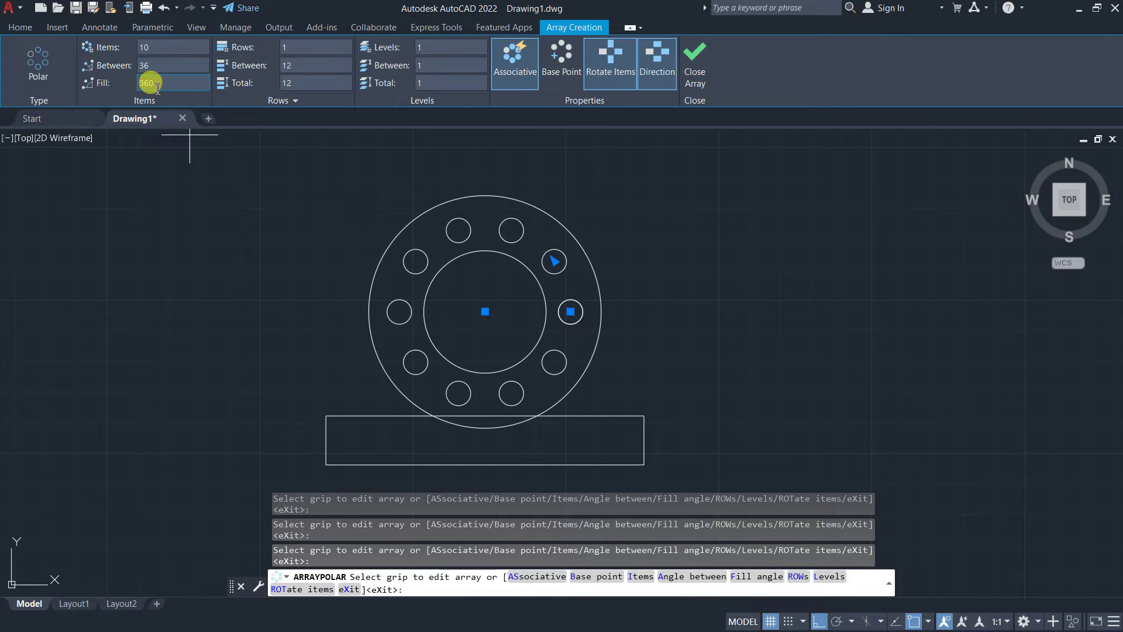
Step: Finish the hole array and explode it into separate circles
{"action": "key", "text": "Return"}
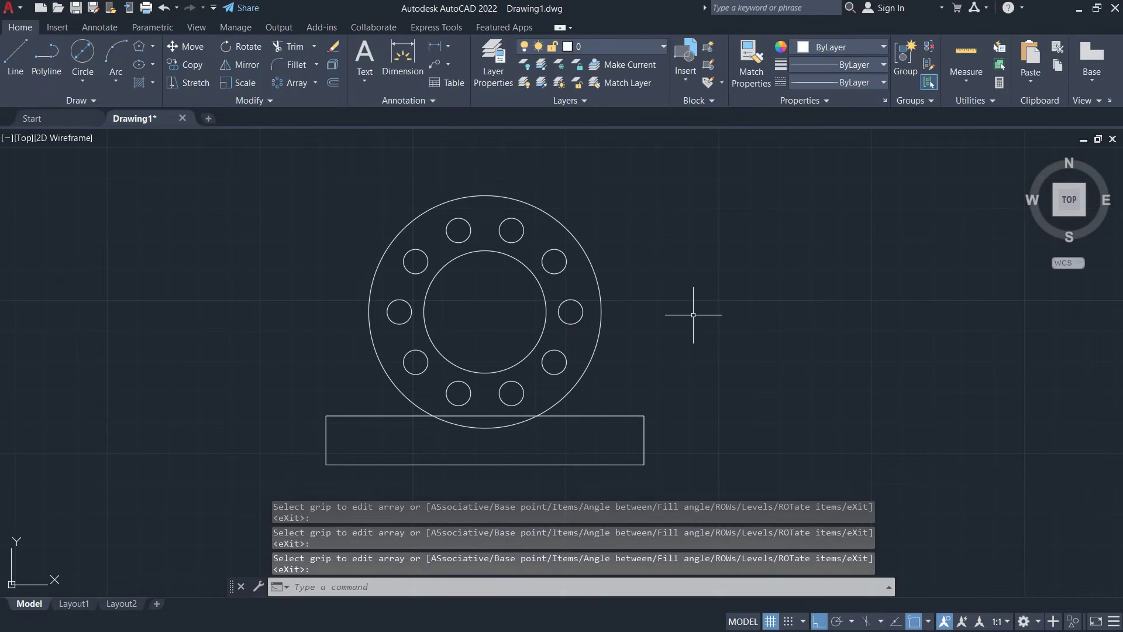
{"action": "mouse_move", "coordinate": [515, 415]}
{"action": "middle_mouse_down"}
{"action": "mouse_move", "coordinate": [590, 384]}
{"action": "mouse_move", "coordinate": [596, 369]}
{"action": "middle_mouse_up"}
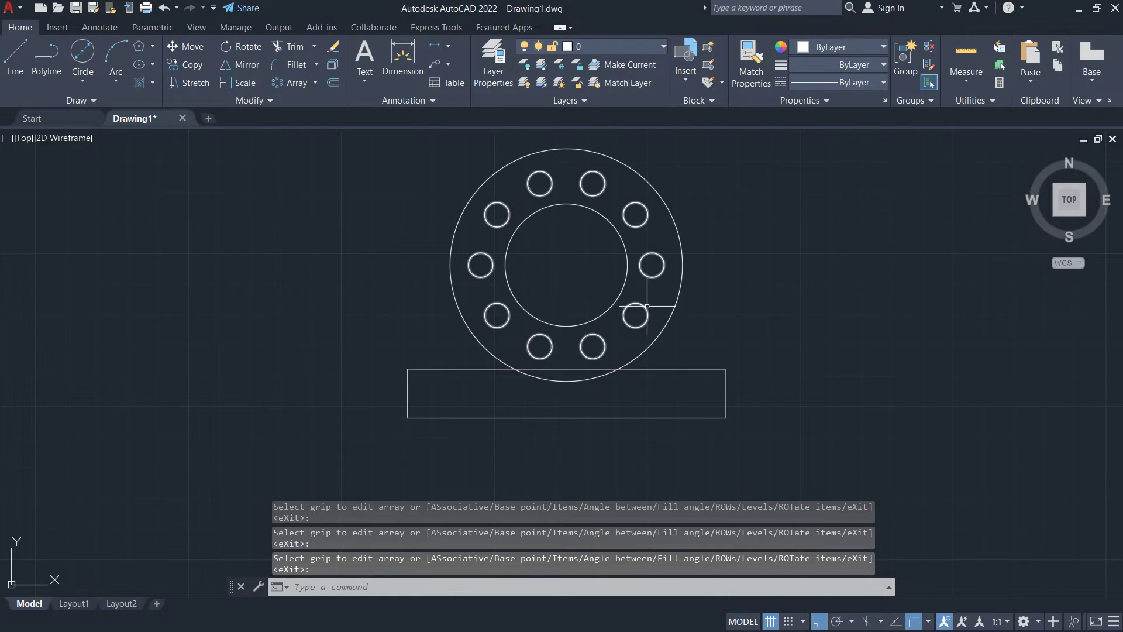
{"action": "left_click", "coordinate": [644, 309]}
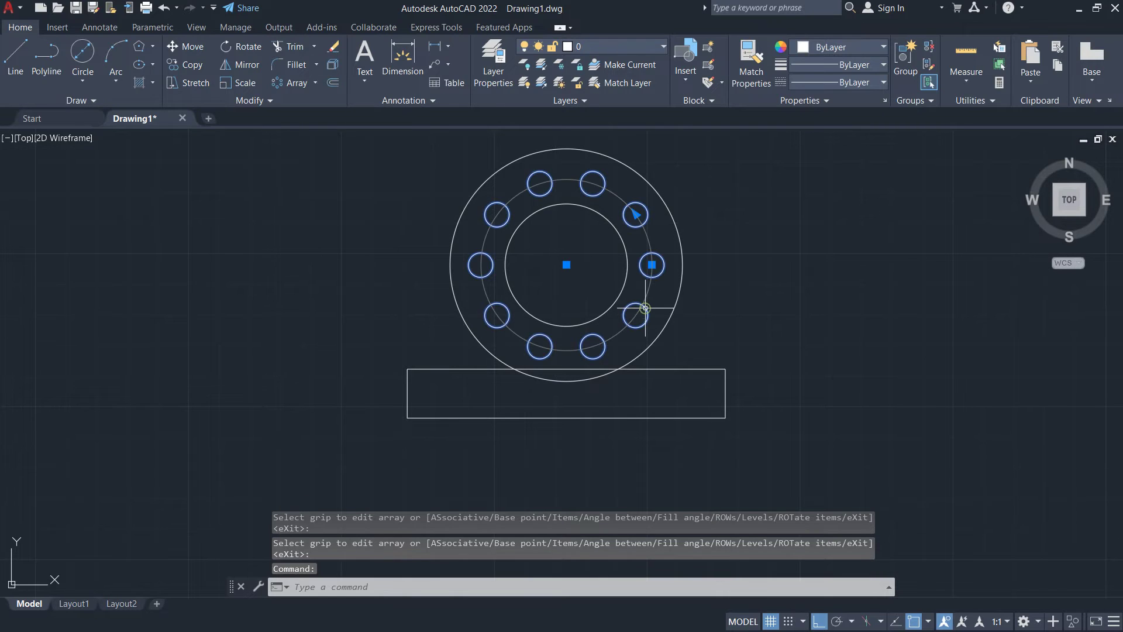
{"action": "left_click", "coordinate": [21, 27]}
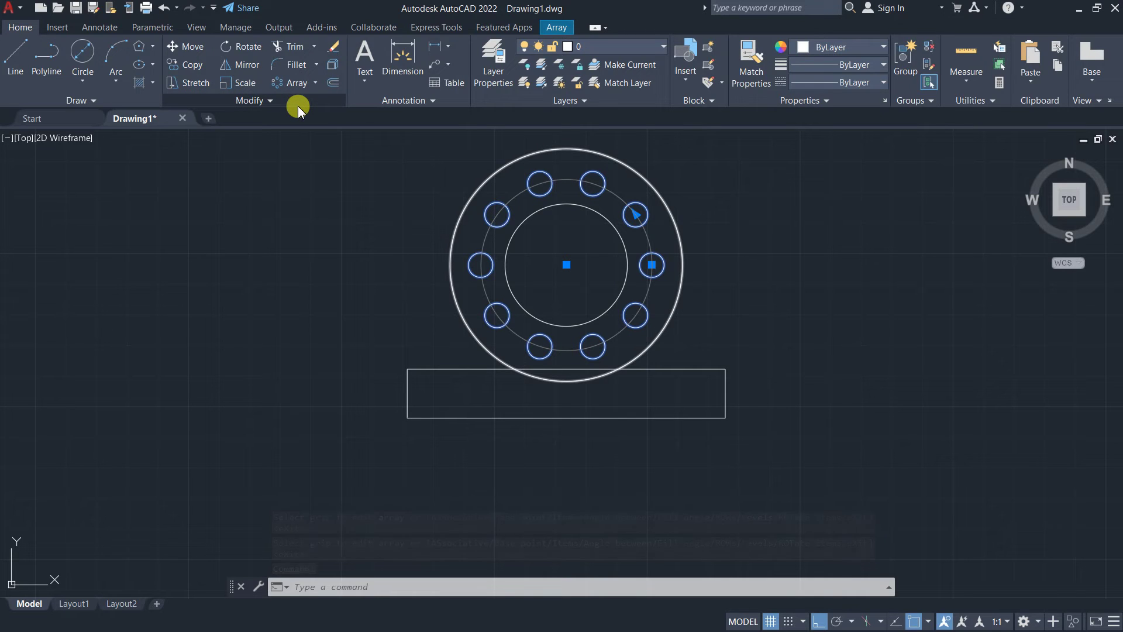
{"action": "left_click", "coordinate": [334, 69]}
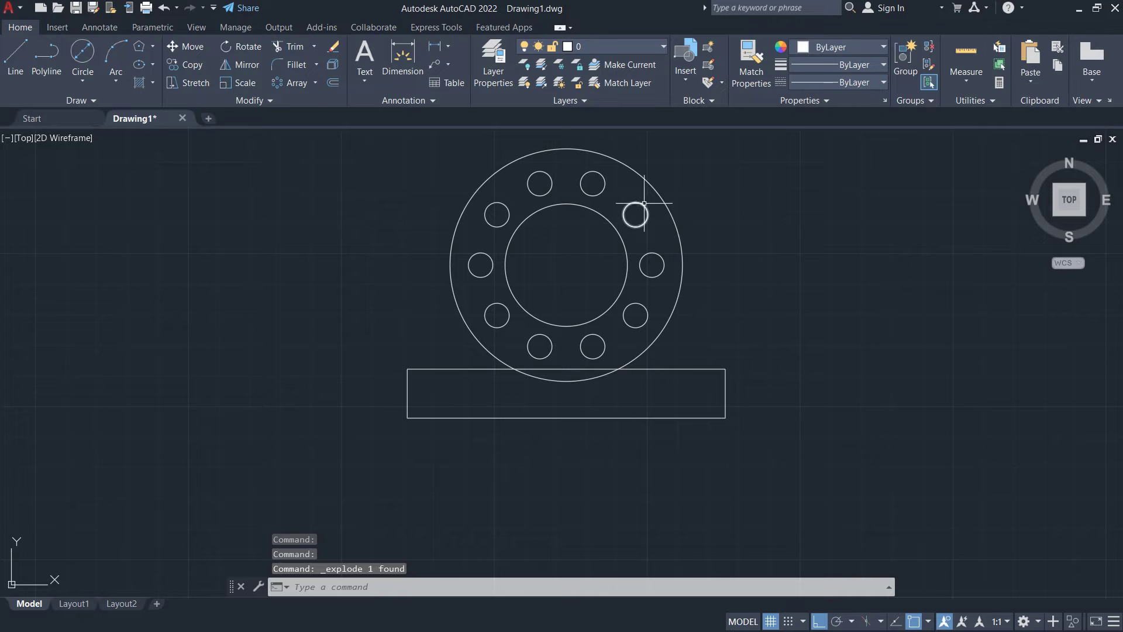
Step: Erase the two bottom bolt holes and start the Trim command
{"action": "left_click", "coordinate": [644, 203]}
{"action": "left_click", "coordinate": [927, 251]}
{"action": "left_click", "coordinate": [897, 328]}
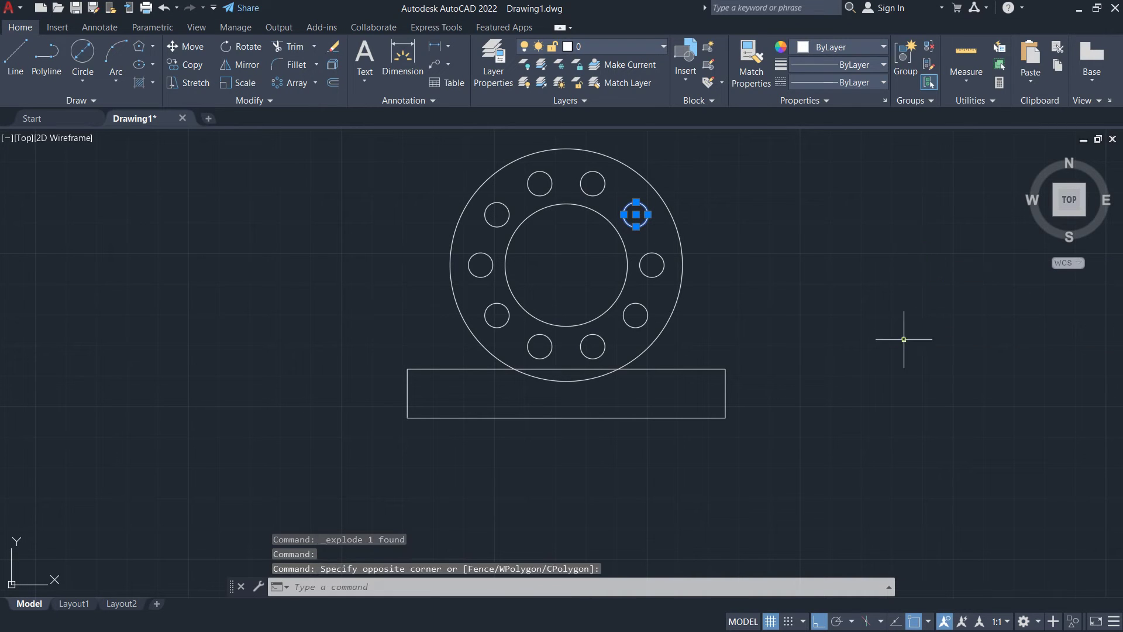
{"action": "key", "text": "Escape"}
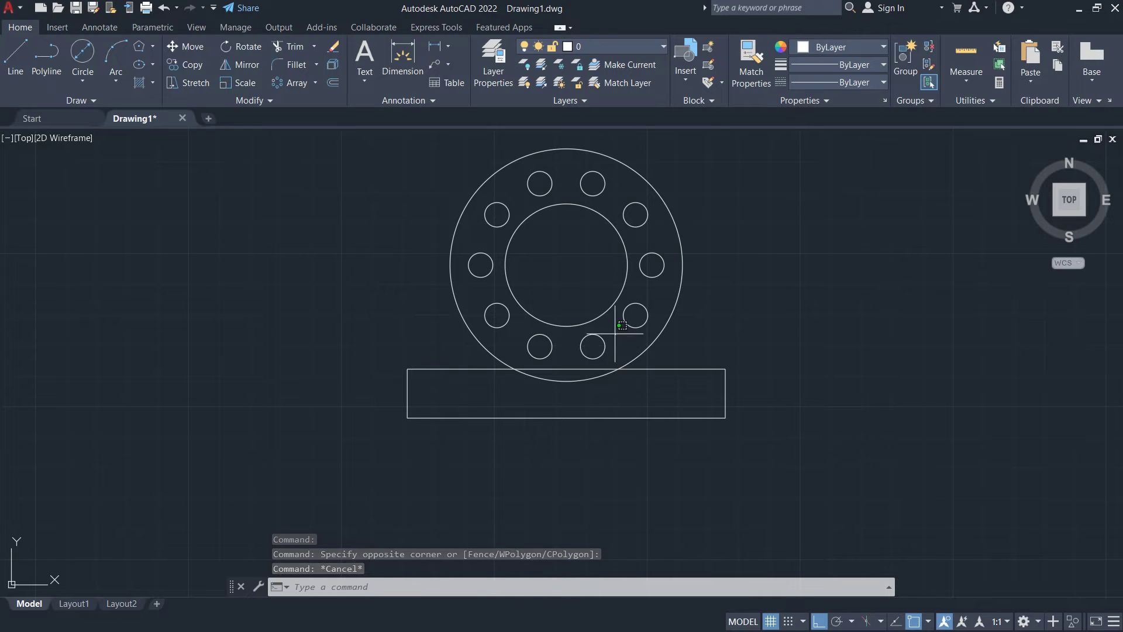
{"action": "left_click", "coordinate": [619, 332]}
{"action": "left_click", "coordinate": [533, 358]}
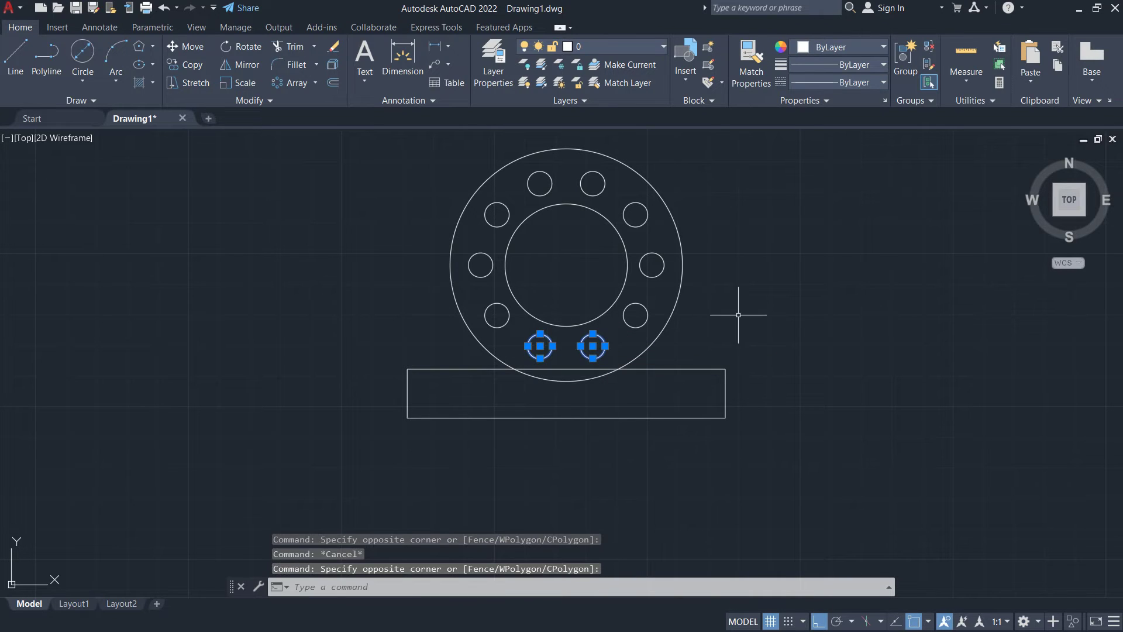
{"action": "key", "text": "Delete"}
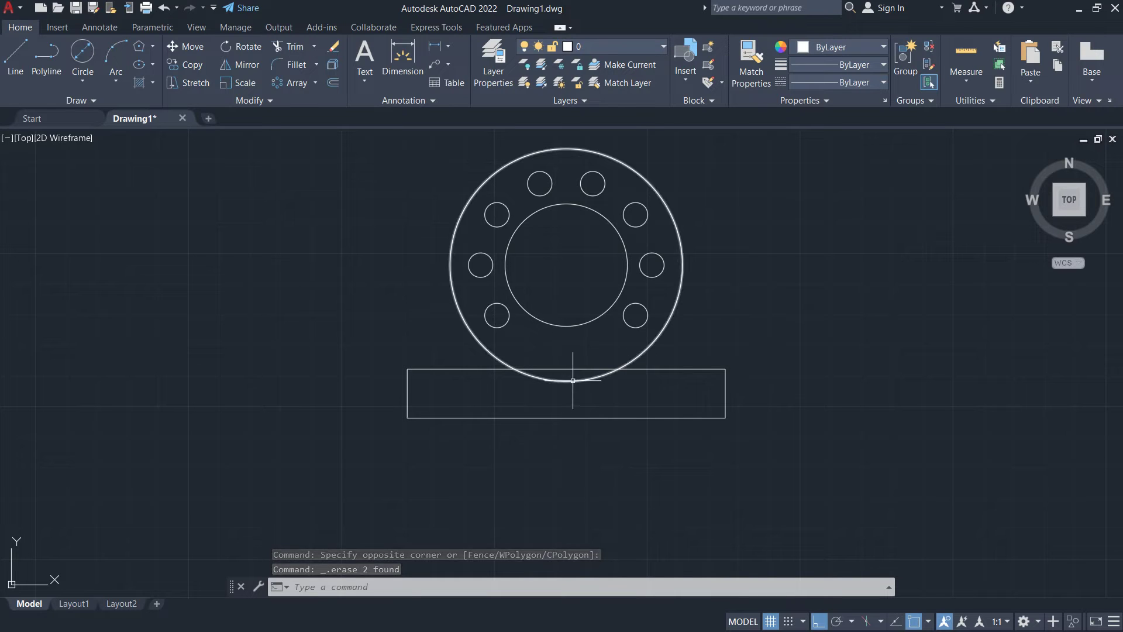
{"action": "type", "text": "tr"}
{"action": "key", "text": "Return"}
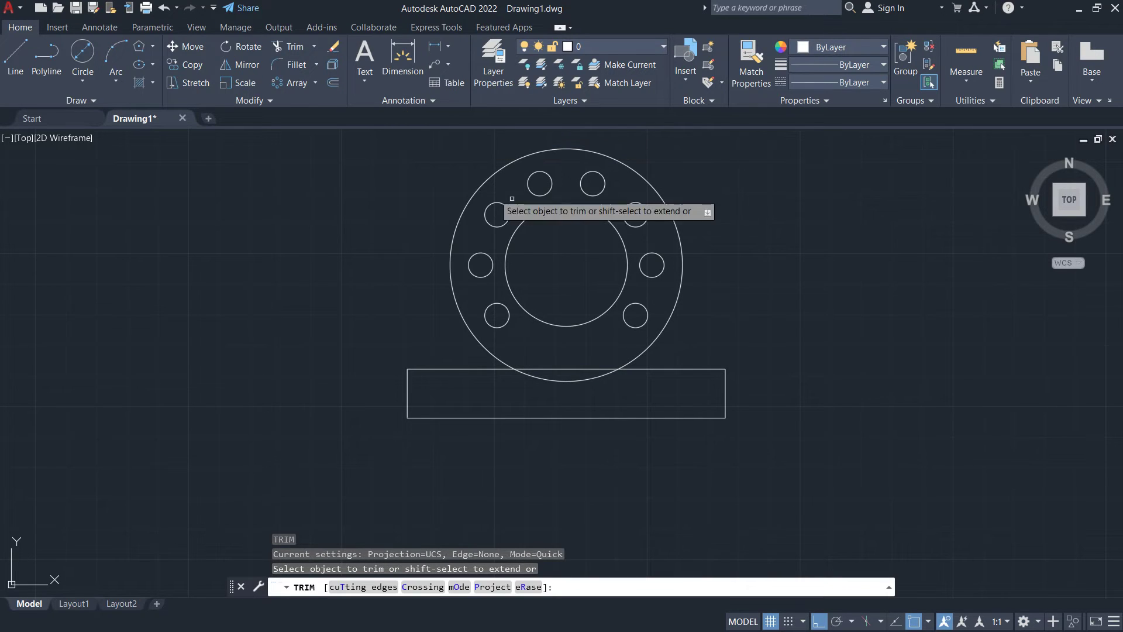
Step: Trim away the large circle's arc inside the base so both shapes form one outline
{"action": "left_click", "coordinate": [569, 378]}
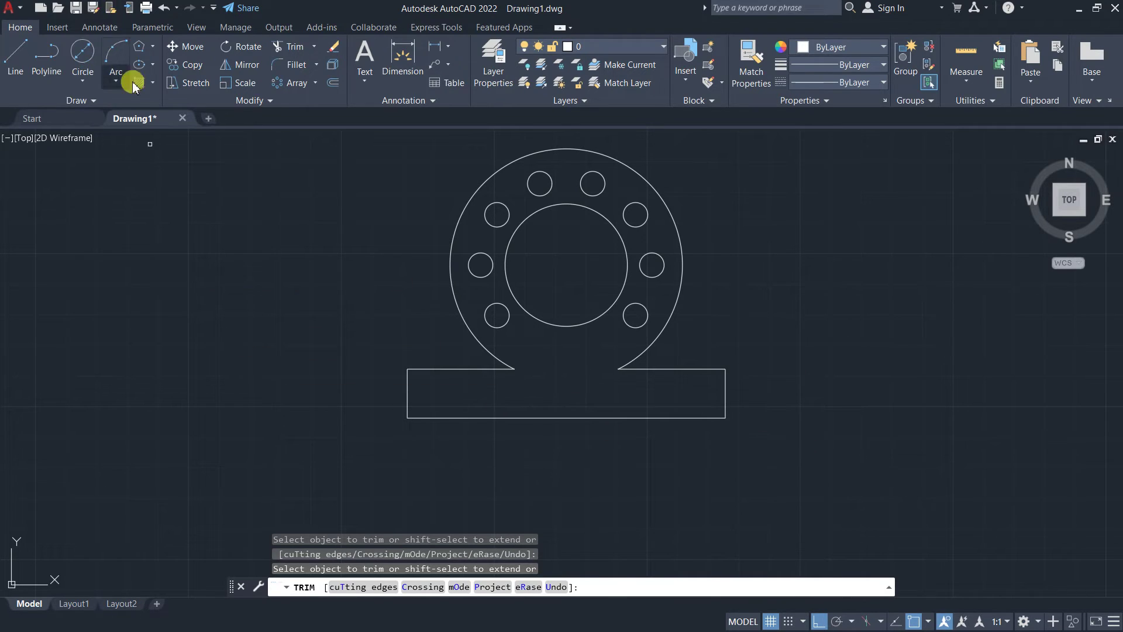
{"action": "left_click", "coordinate": [84, 82]}
Step: Draw radius-3 circles tangent to the flange arc and base top edge at both joints
{"action": "left_click", "coordinate": [71, 227]}
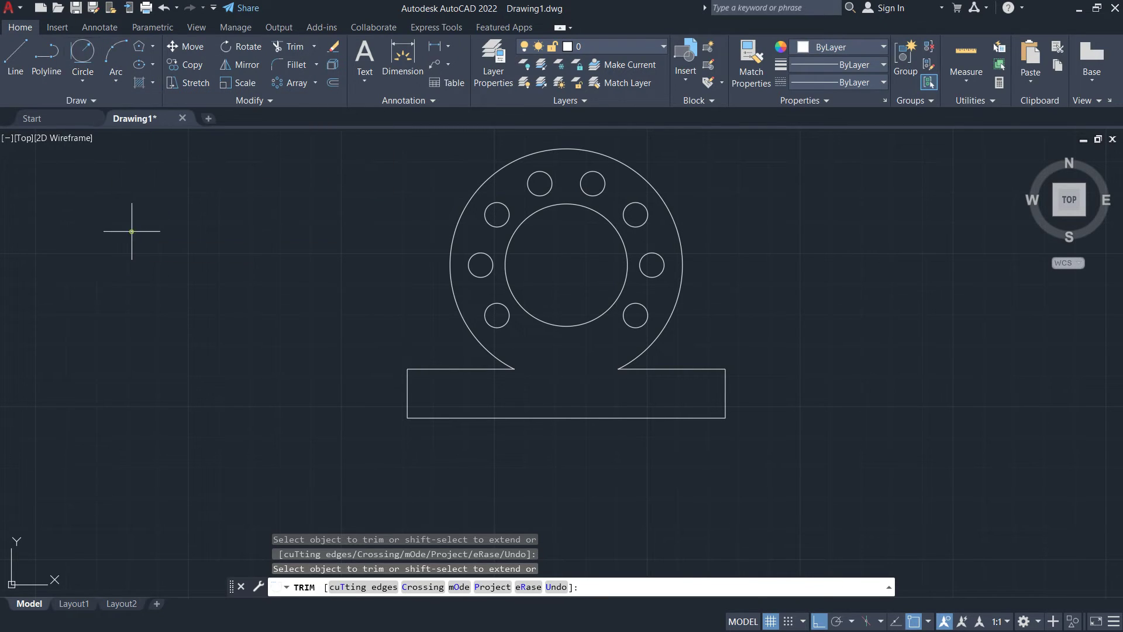
{"action": "left_click", "coordinate": [639, 356]}
{"action": "left_click", "coordinate": [643, 370]}
{"action": "type", "text": "3"}
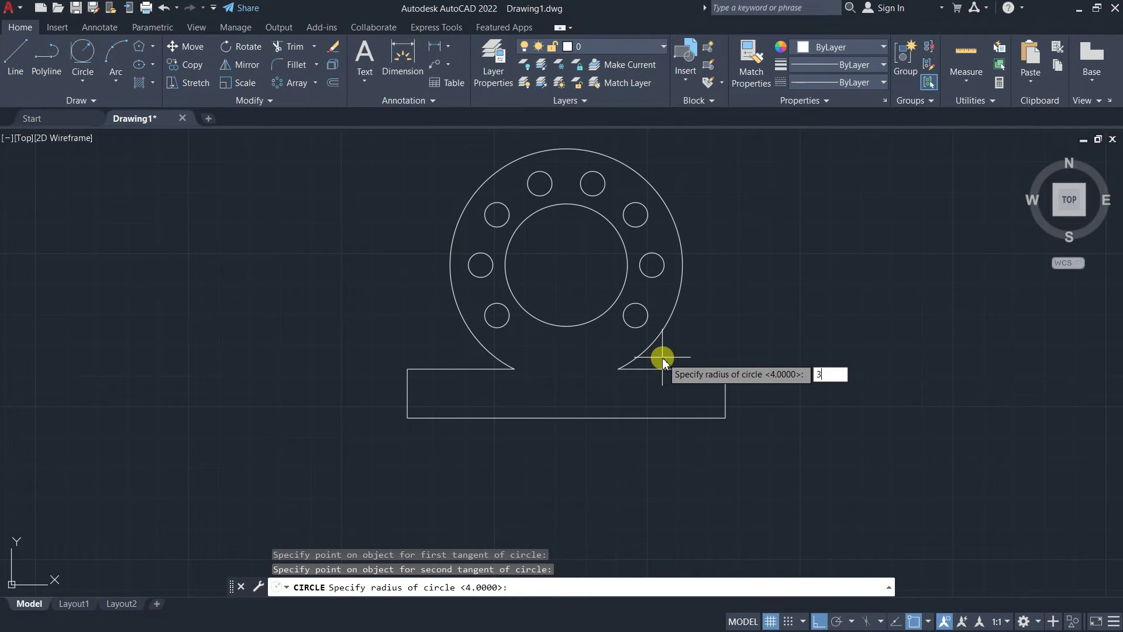
{"action": "key", "text": "Return"}
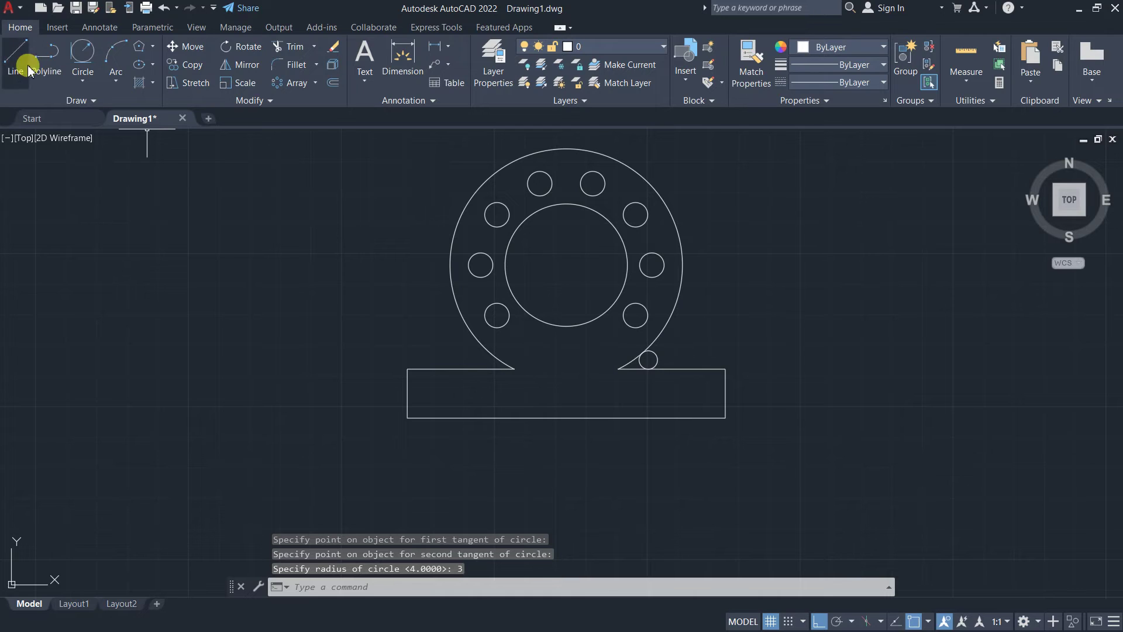
{"action": "left_click", "coordinate": [85, 52]}
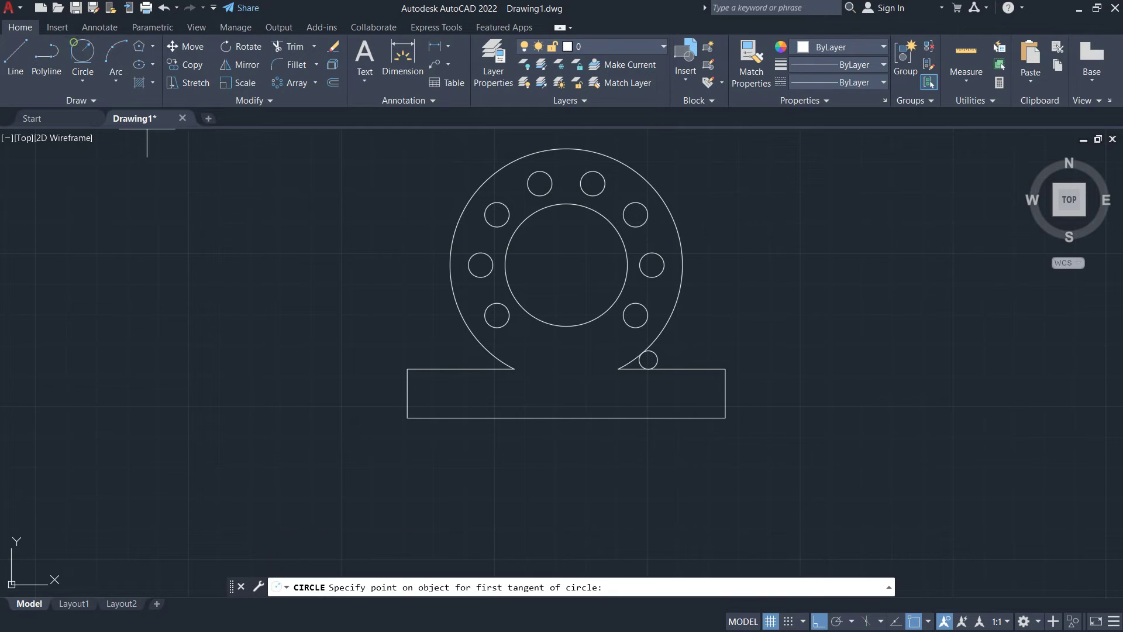
{"action": "left_click", "coordinate": [487, 351]}
{"action": "left_click", "coordinate": [490, 368]}
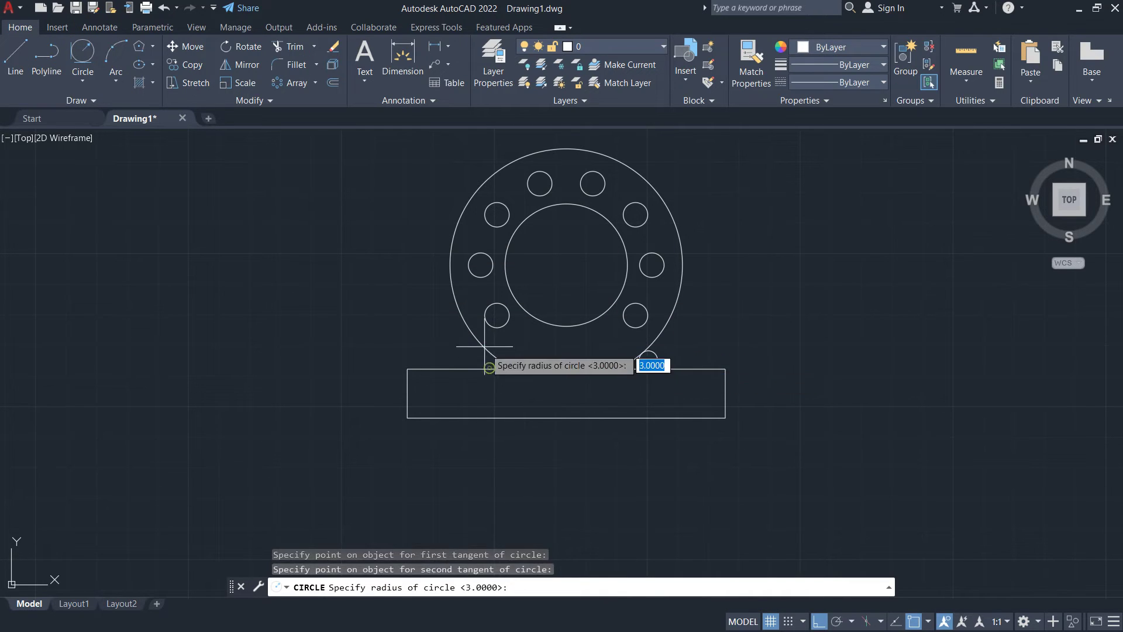
{"action": "type", "text": "3"}
{"action": "key", "text": "Return"}
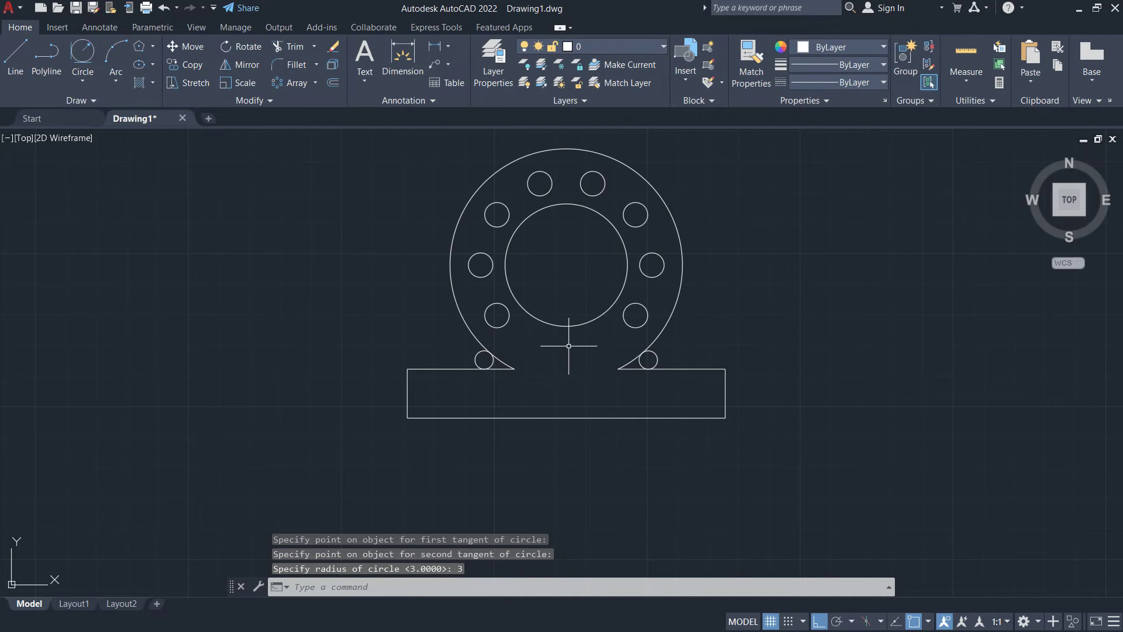
Step: Fence-trim the small circles and edge stubs to leave R3 fillets at both joints
{"action": "type", "text": "tr"}
{"action": "key", "text": "Return"}
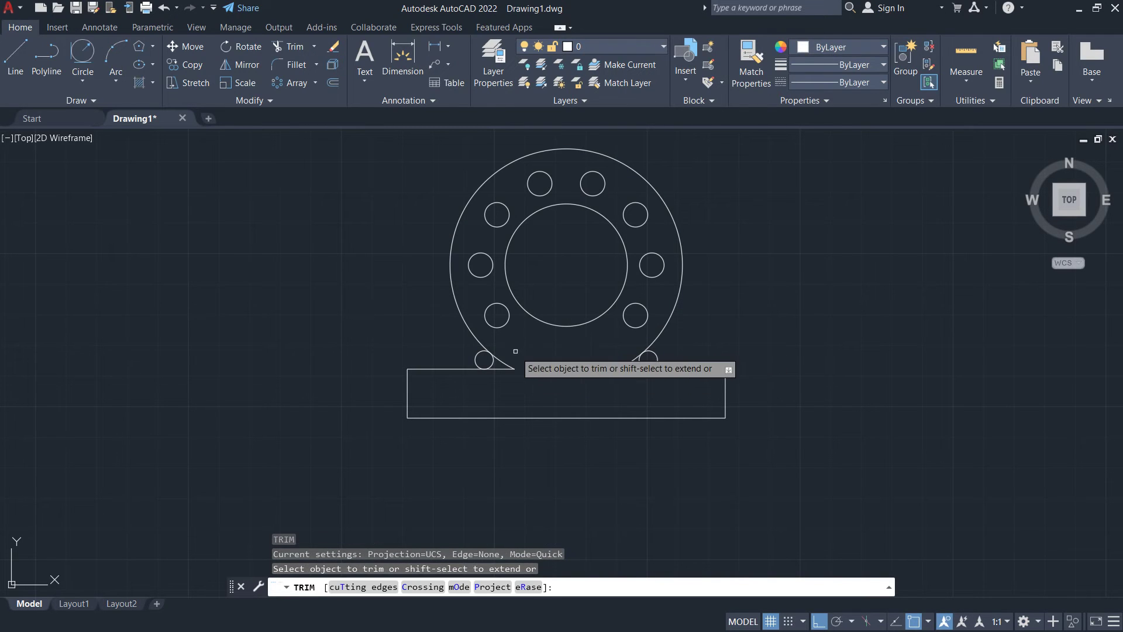
{"action": "left_click", "coordinate": [515, 352]}
{"action": "left_click", "coordinate": [497, 379]}
{"action": "key", "text": "Return"}
{"action": "left_click", "coordinate": [464, 352]}
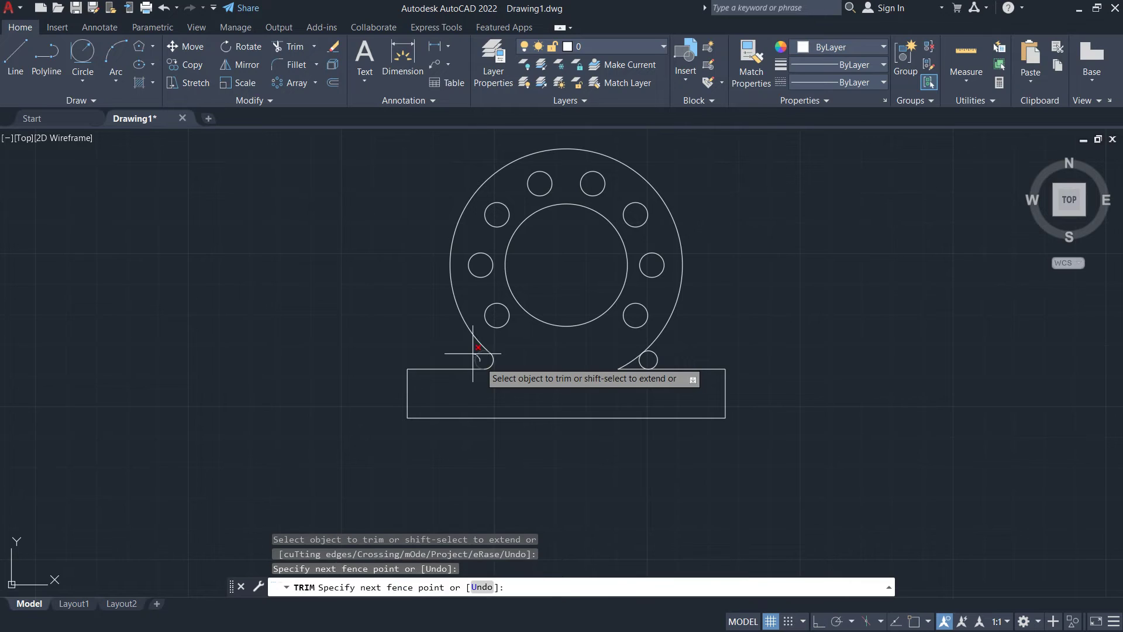
{"action": "left_click", "coordinate": [503, 351]}
{"action": "key", "text": "Return"}
{"action": "left_click", "coordinate": [629, 349]}
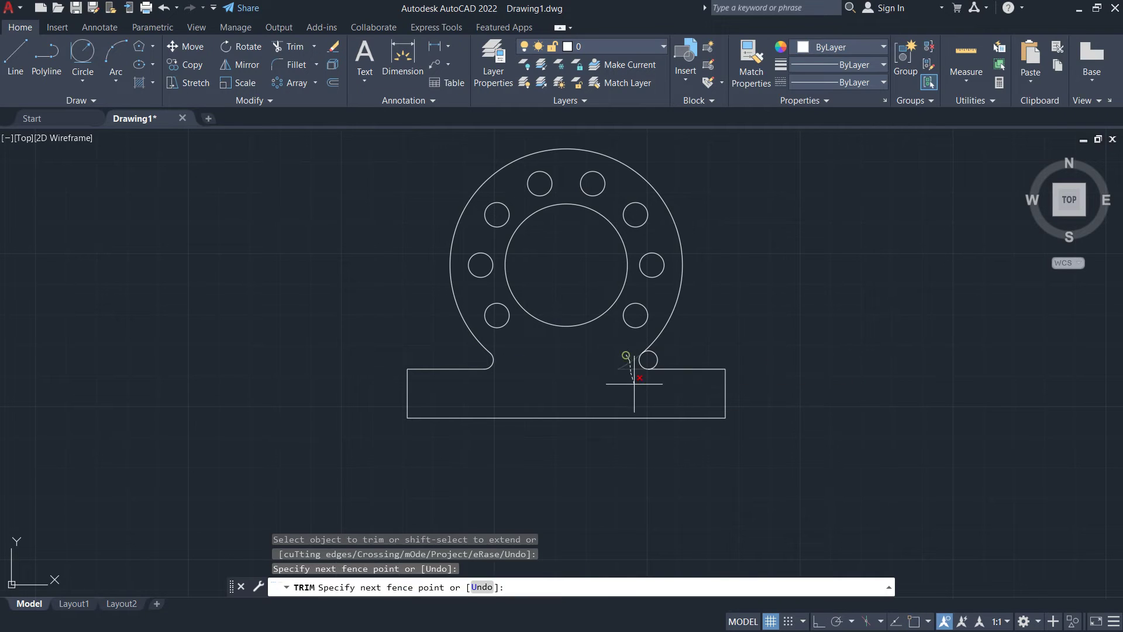
{"action": "left_click", "coordinate": [642, 376]}
{"action": "key", "text": "Return"}
{"action": "left_click", "coordinate": [662, 354]}
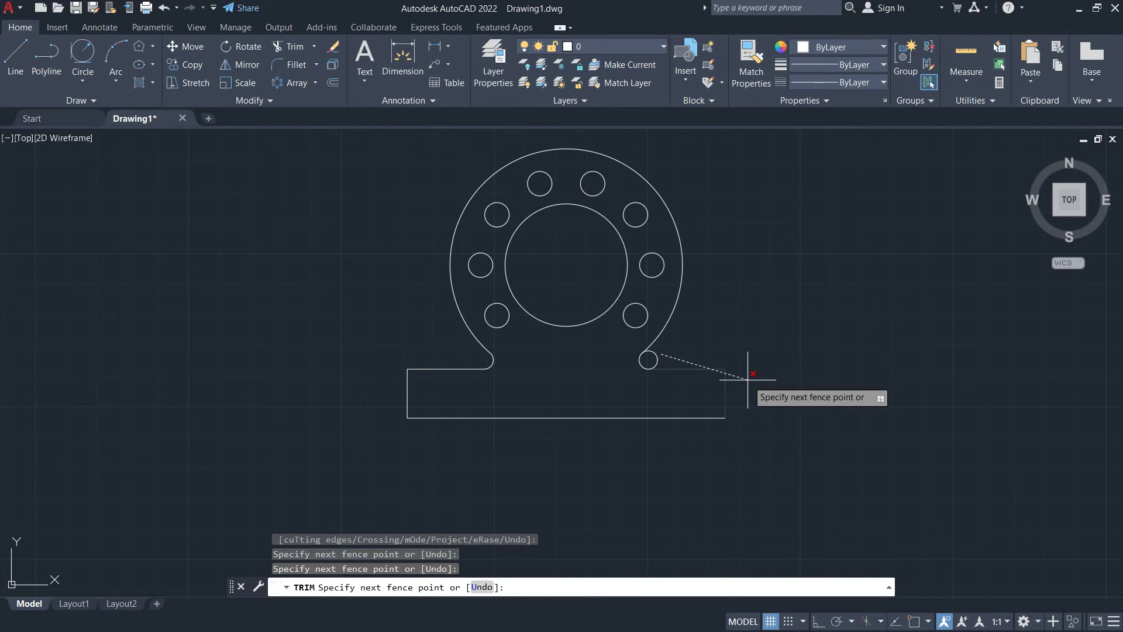
{"action": "left_click", "coordinate": [655, 364]}
{"action": "key", "text": "Return"}
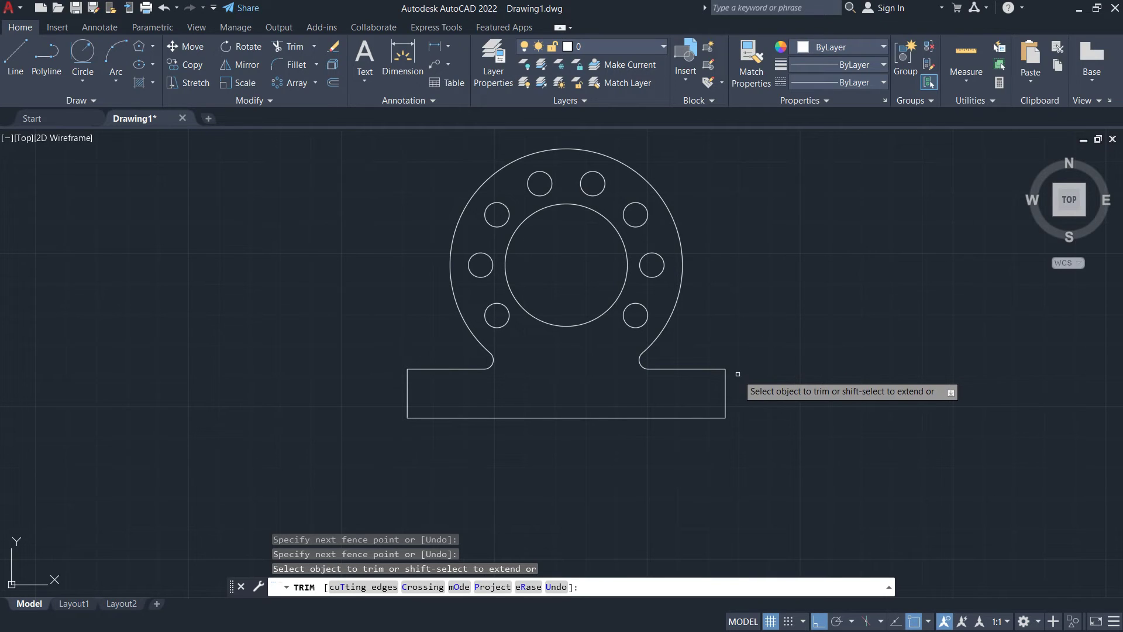
{"action": "key", "text": "Escape"}
{"action": "key", "text": "Escape"}
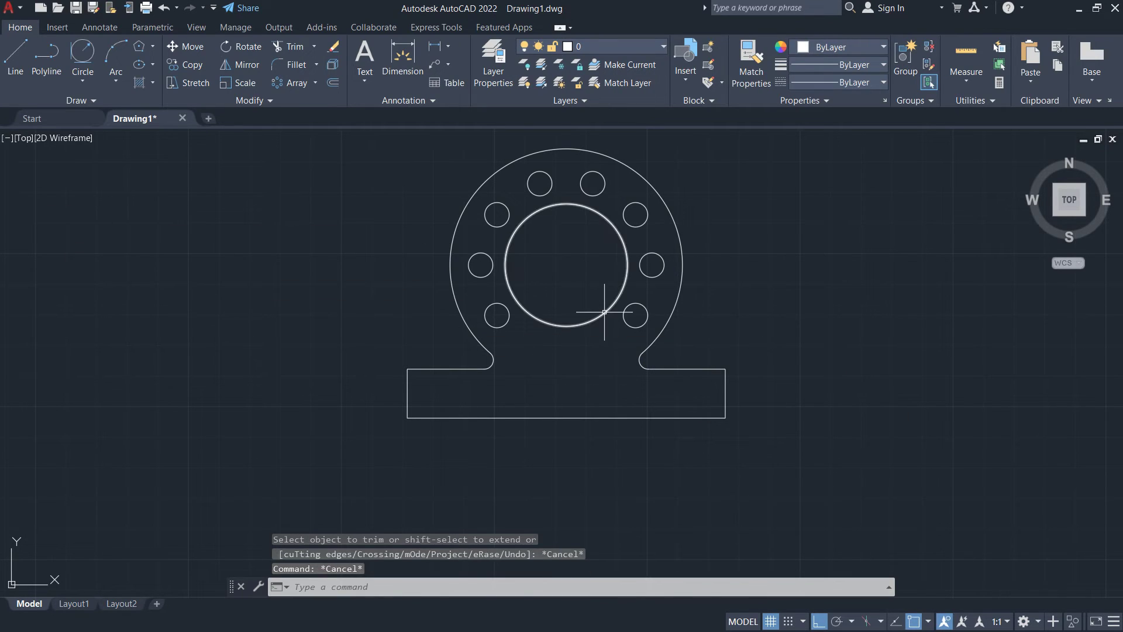
Step: Add linear dimensions 104 base width, 16 base height and 50 centre-to-bottom, then turn Ortho off
{"action": "left_click", "coordinate": [435, 52]}
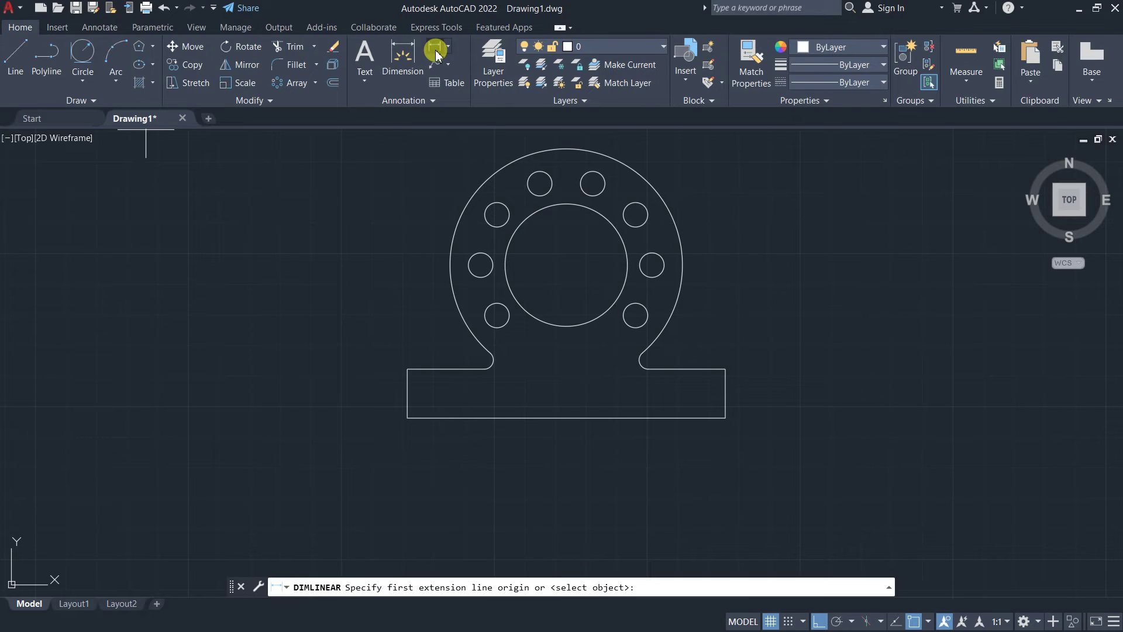
{"action": "left_click", "coordinate": [407, 417]}
{"action": "left_click", "coordinate": [725, 417]}
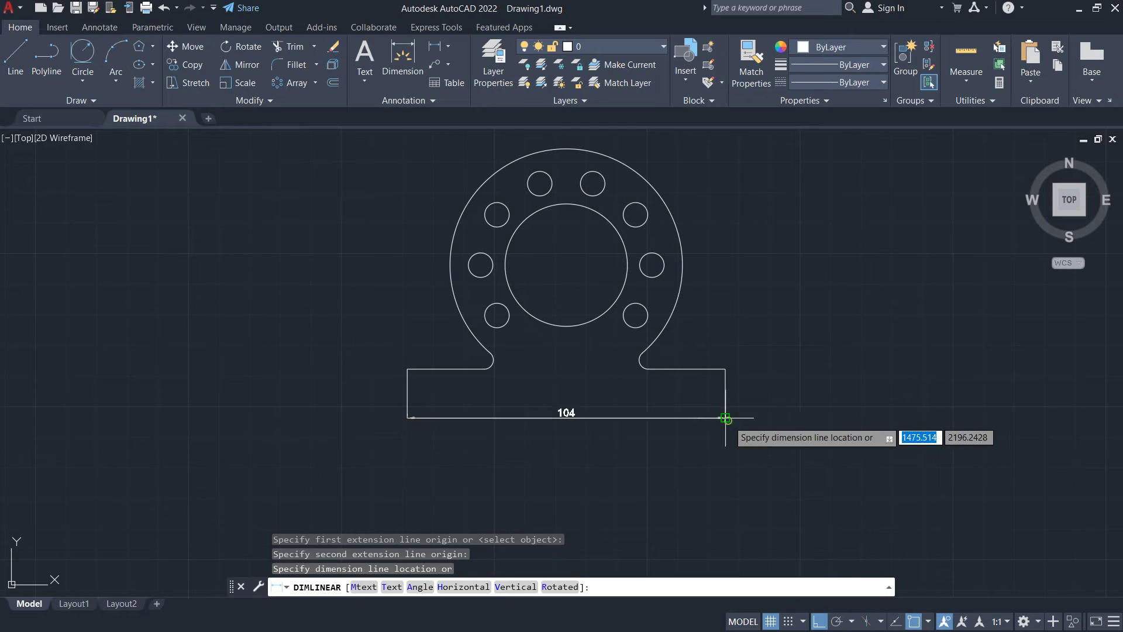
{"action": "left_click", "coordinate": [673, 464]}
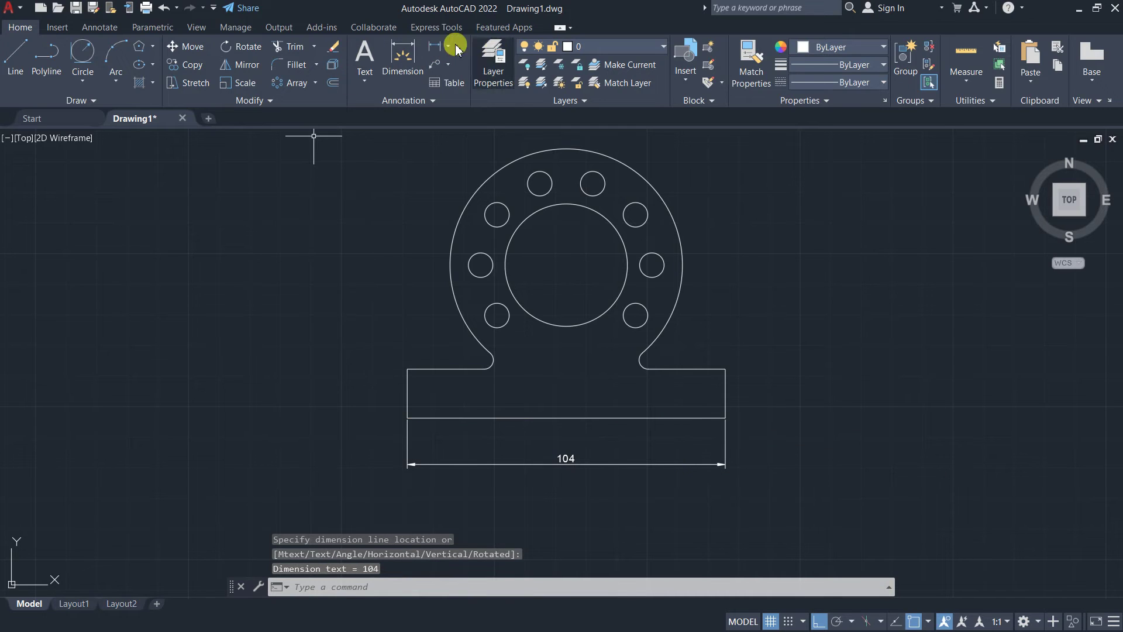
{"action": "left_click", "coordinate": [435, 47]}
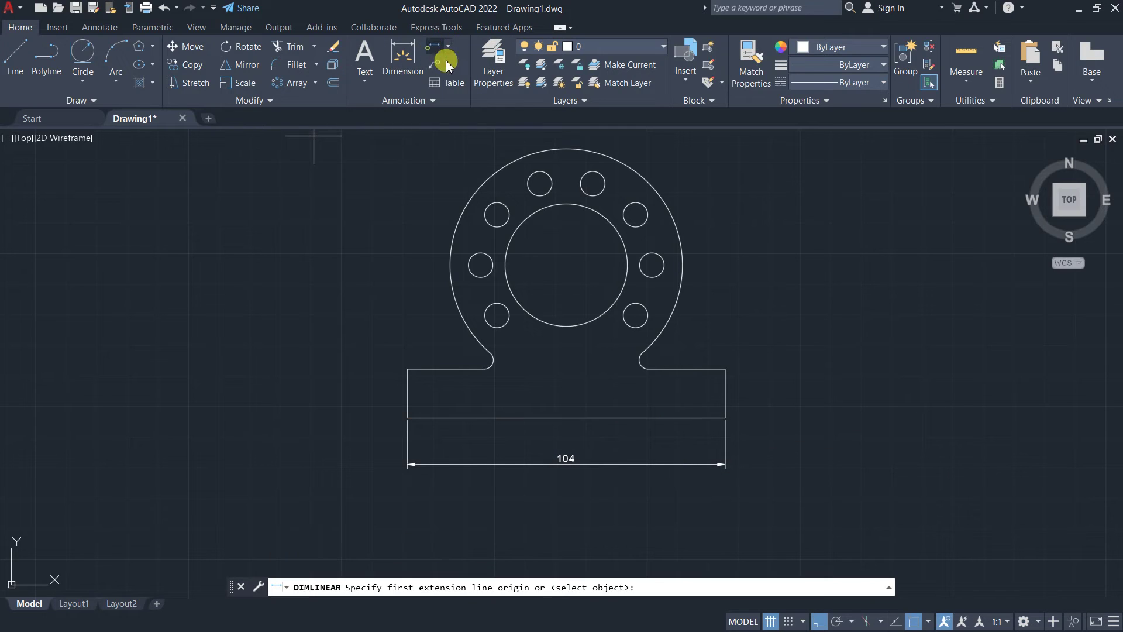
{"action": "left_click", "coordinate": [725, 369]}
{"action": "left_click", "coordinate": [725, 418]}
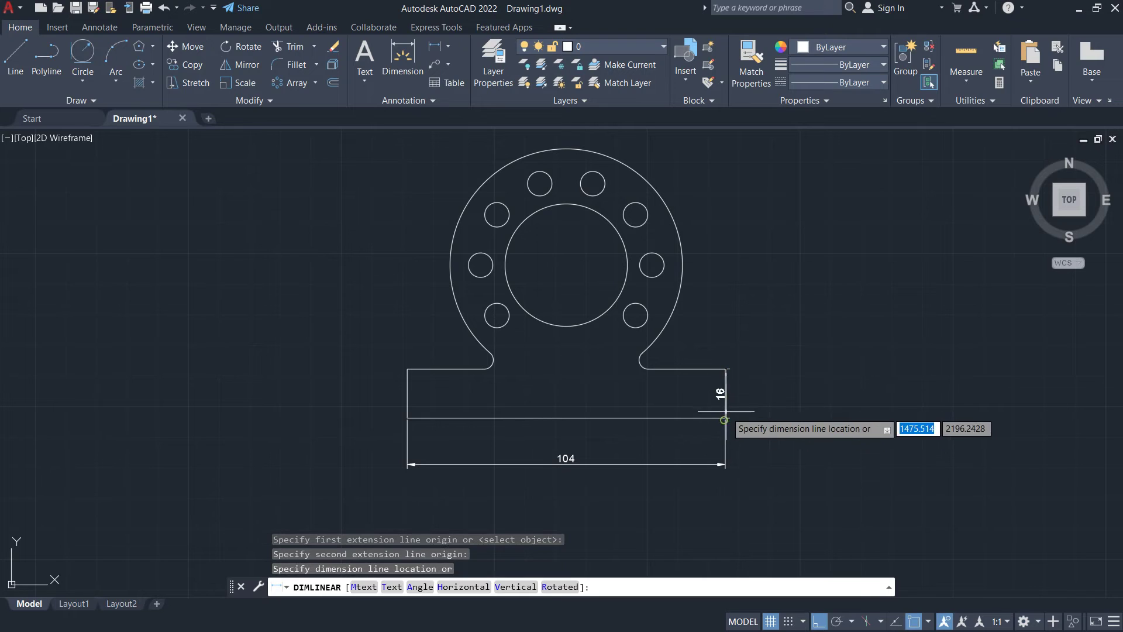
{"action": "left_click", "coordinate": [757, 397]}
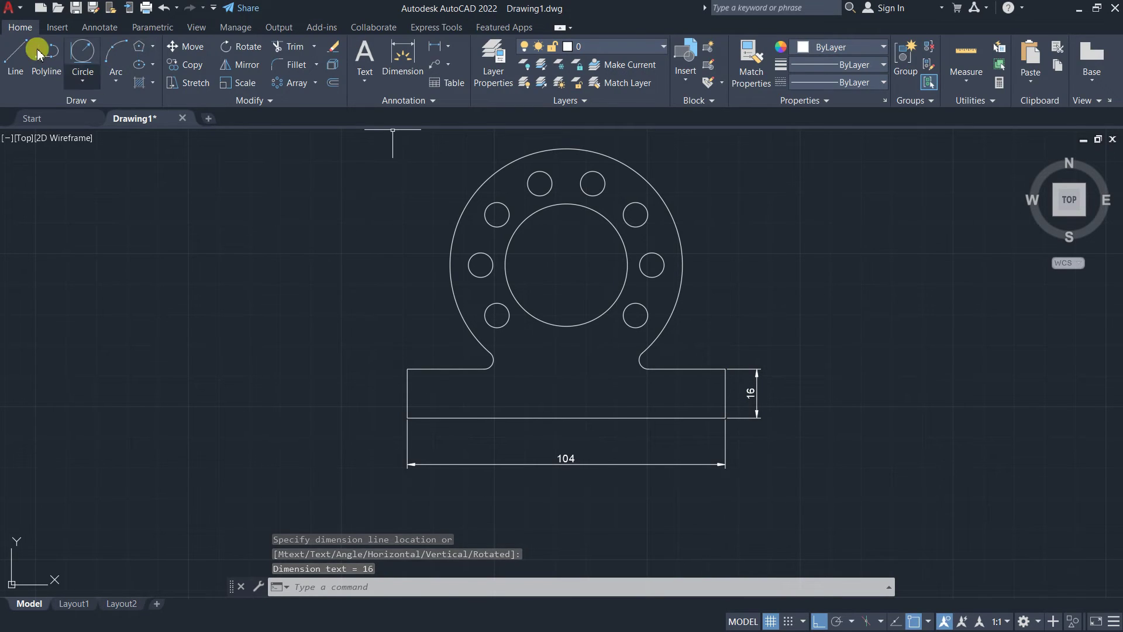
{"action": "left_click", "coordinate": [434, 45]}
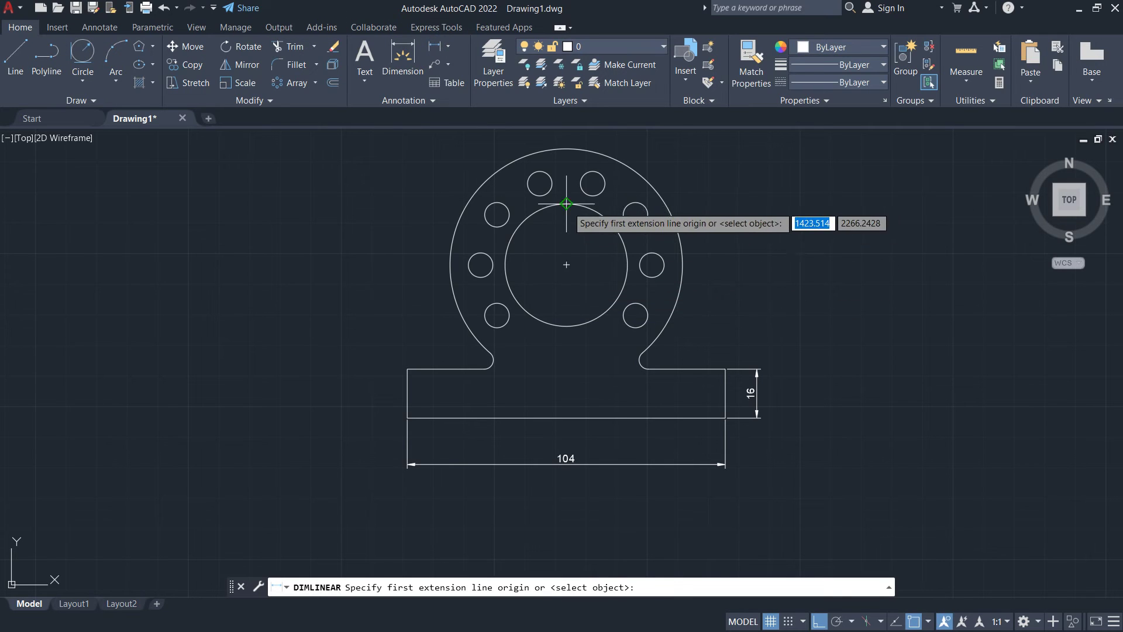
{"action": "left_click", "coordinate": [566, 265]}
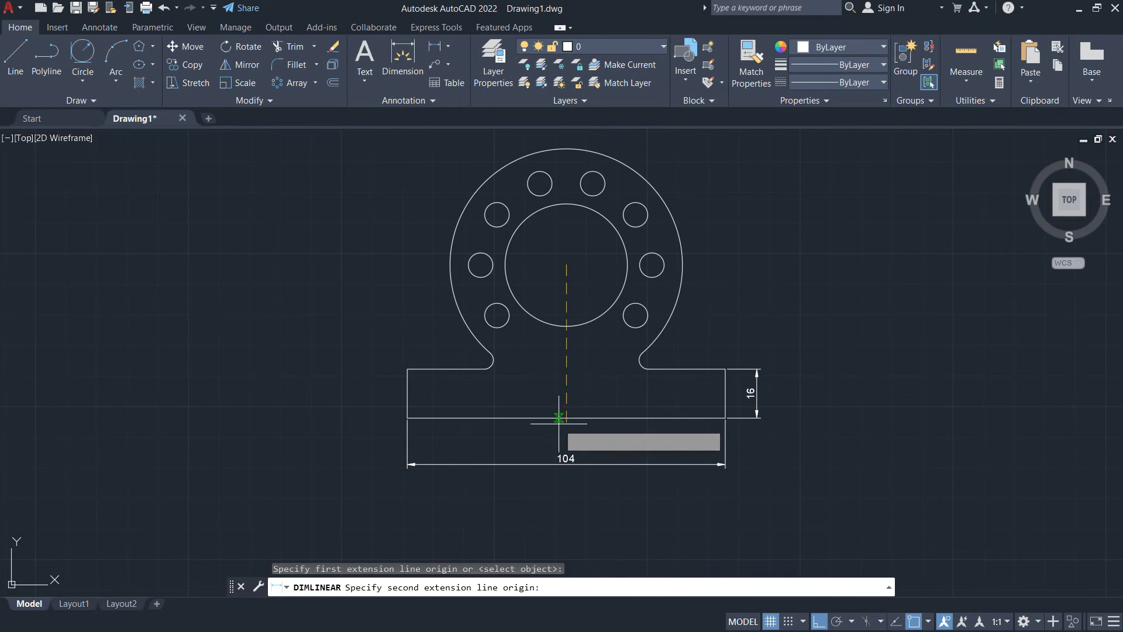
{"action": "left_click", "coordinate": [572, 414]}
{"action": "left_click", "coordinate": [806, 367]}
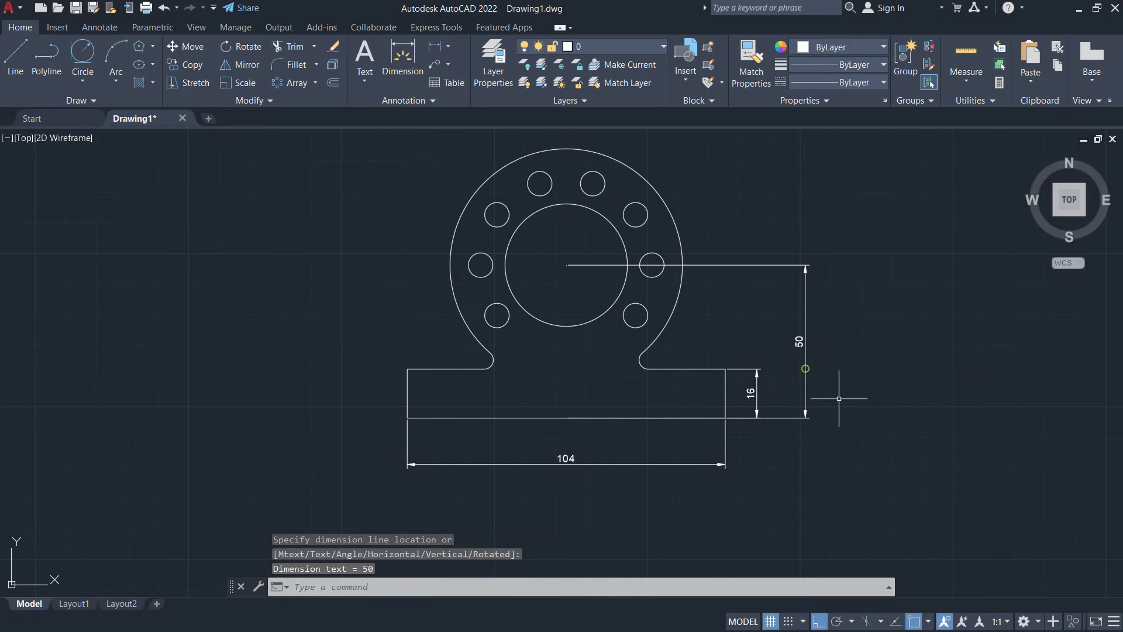
{"action": "left_click", "coordinate": [819, 621]}
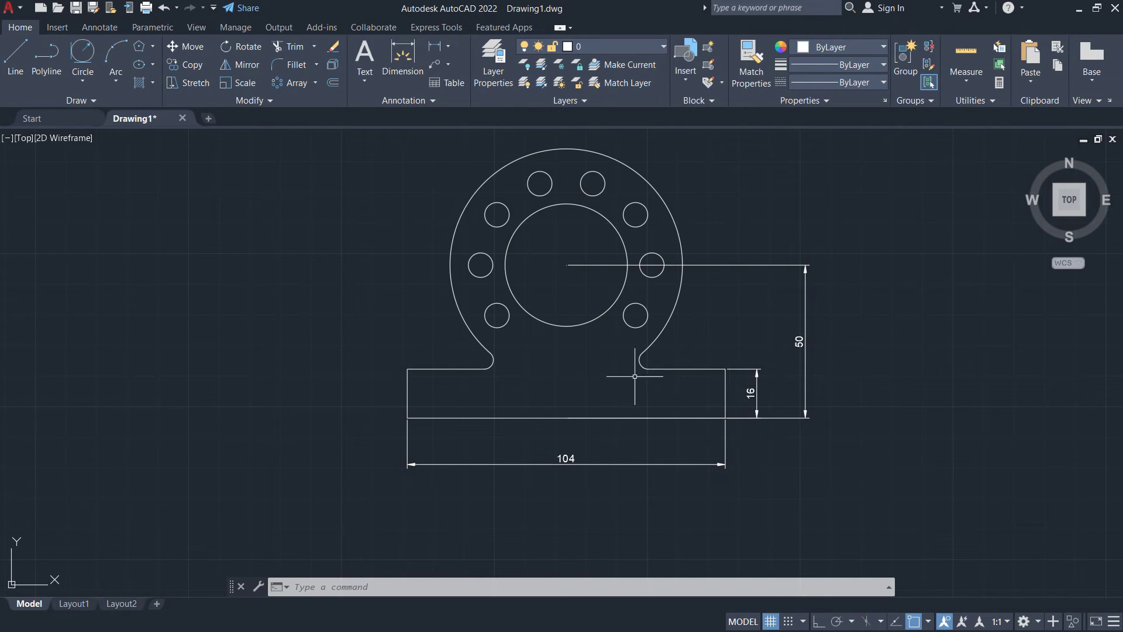
Step: Add Ø40 and Ø76 diameter dimensions to the inner and outer circles
{"action": "left_click", "coordinate": [448, 54]}
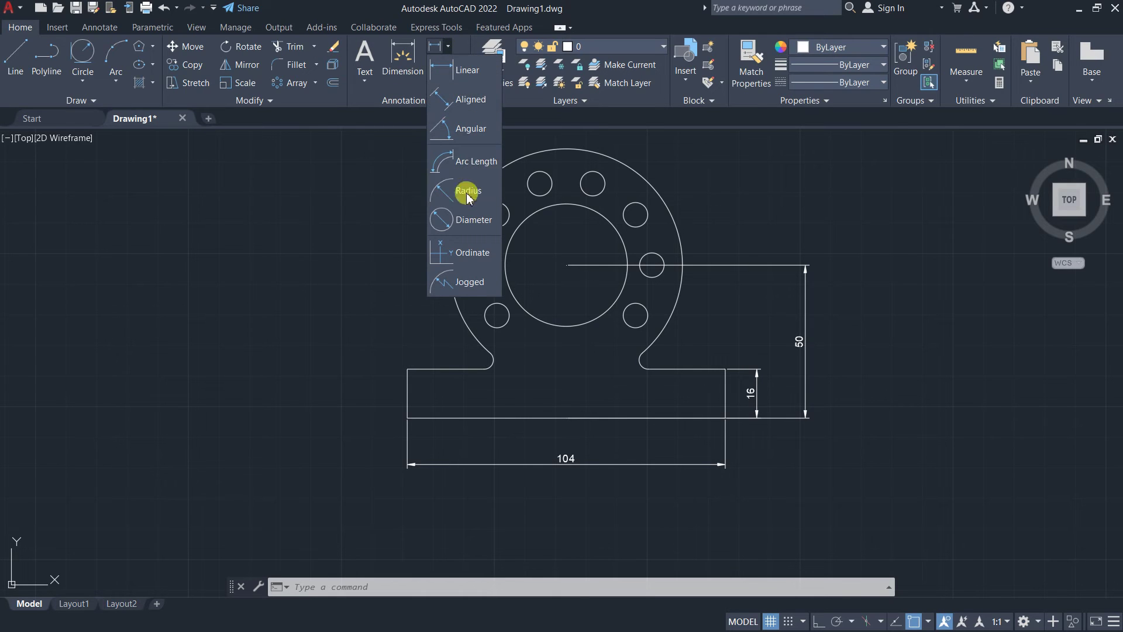
{"action": "left_click", "coordinate": [462, 220]}
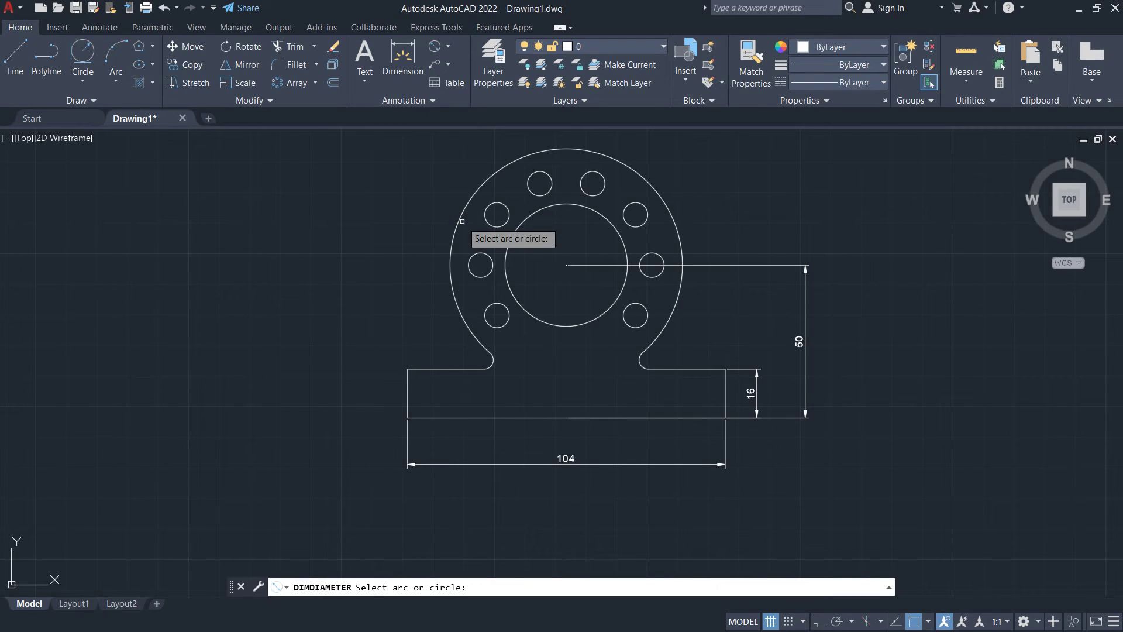
{"action": "left_click", "coordinate": [443, 55]}
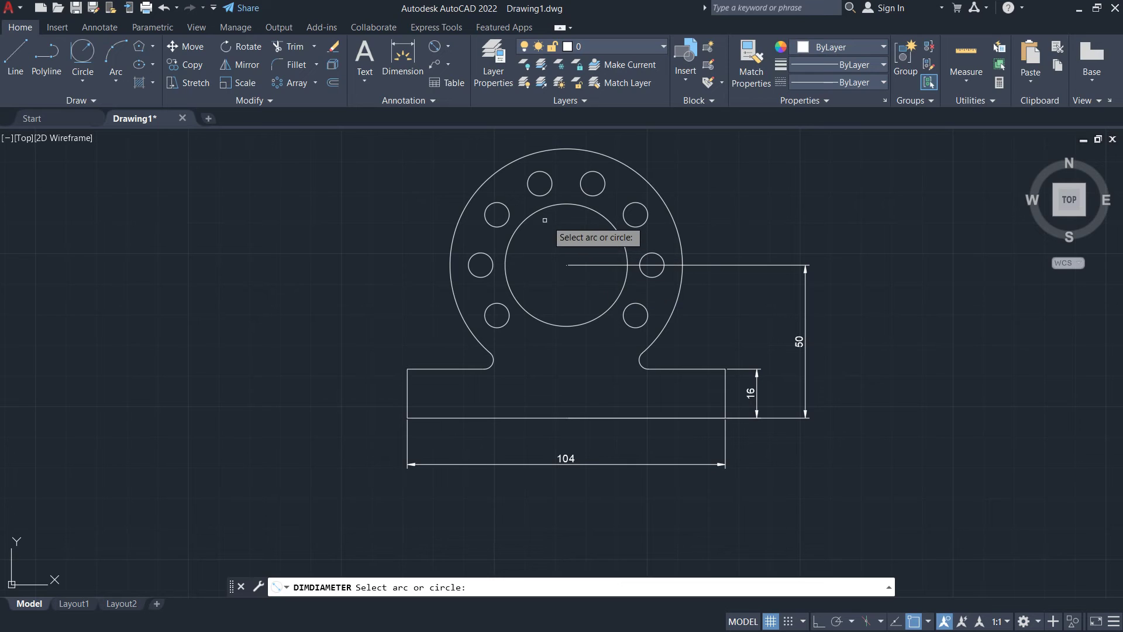
{"action": "left_click", "coordinate": [525, 221]}
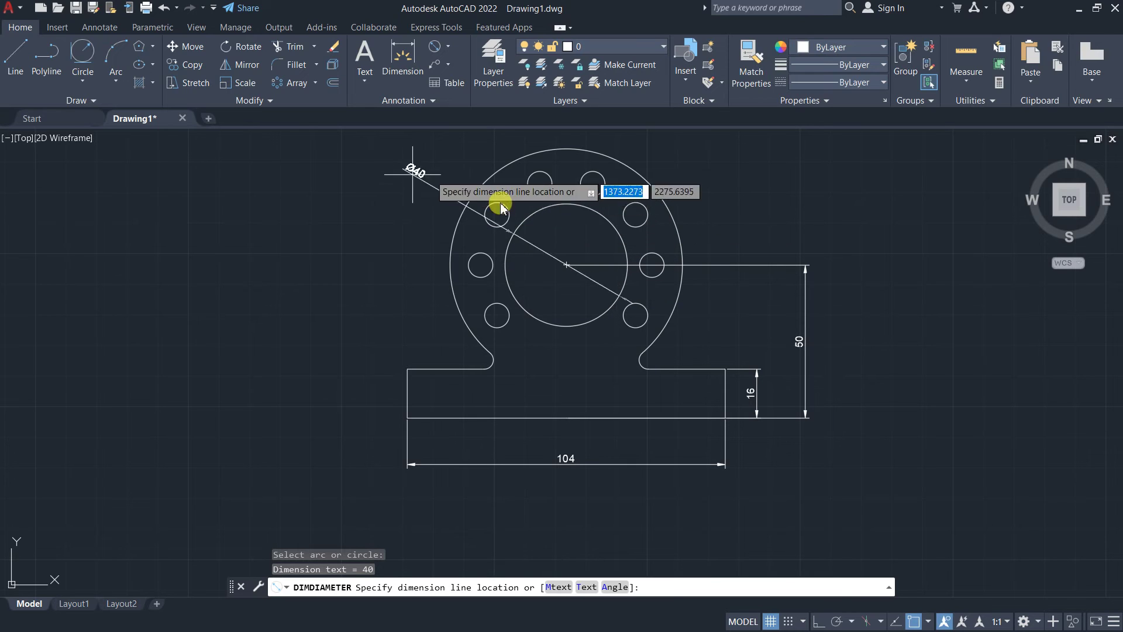
{"action": "left_click", "coordinate": [551, 243]}
{"action": "left_click", "coordinate": [431, 45]}
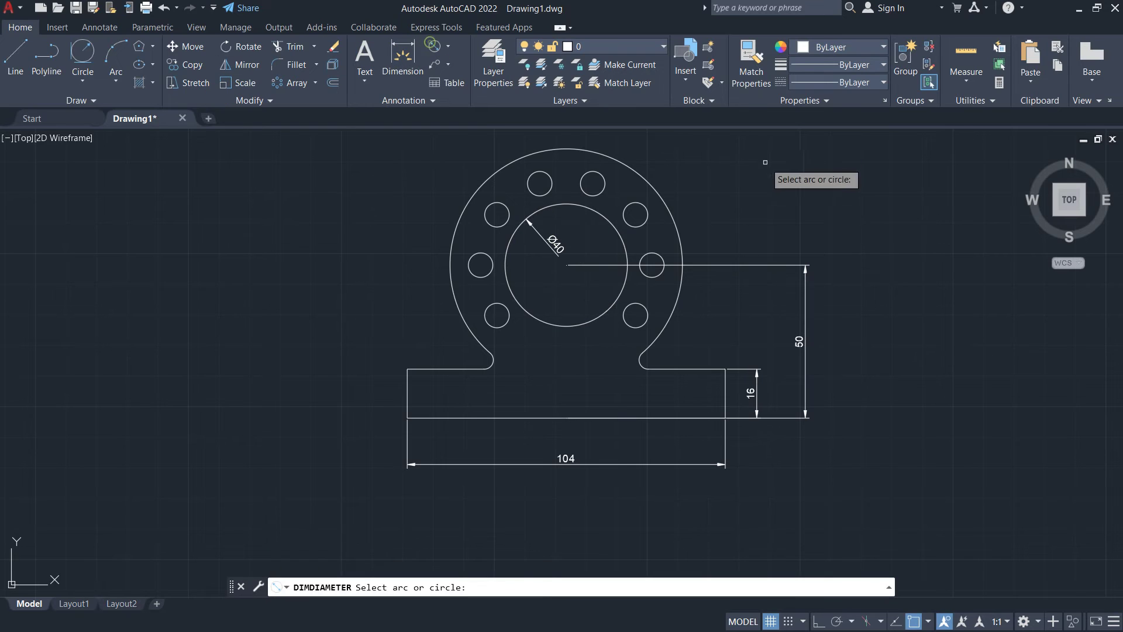
{"action": "left_click", "coordinate": [648, 183]}
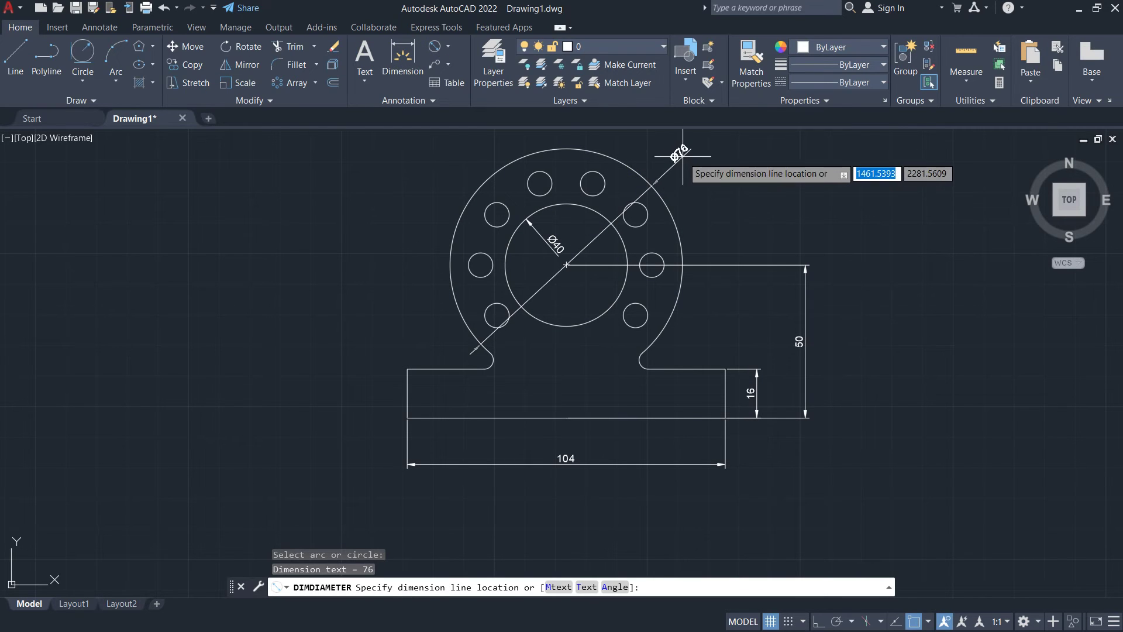
{"action": "left_click", "coordinate": [681, 156]}
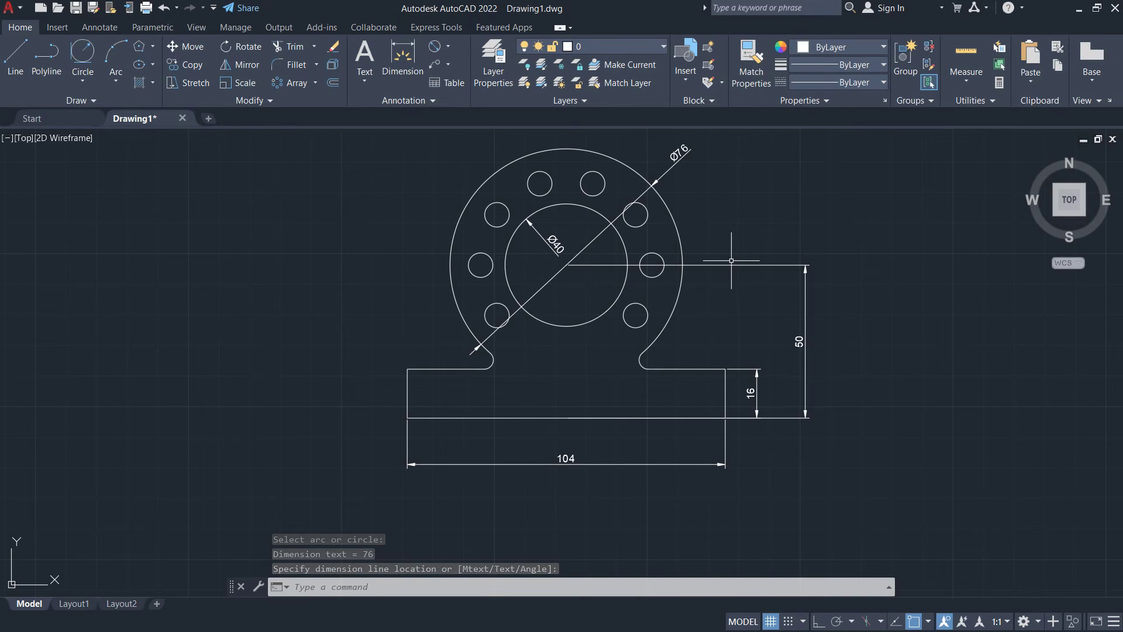
Step: Add an Ø8 diameter dimension to the small left bolt hole
{"action": "left_click", "coordinate": [448, 46]}
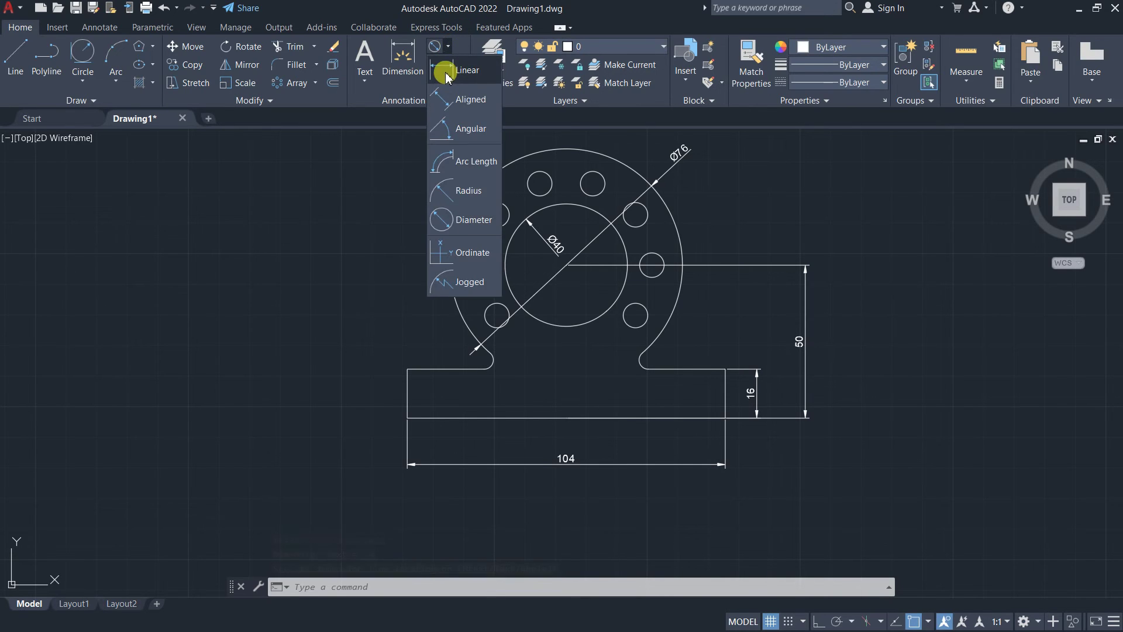
{"action": "left_click", "coordinate": [447, 73]}
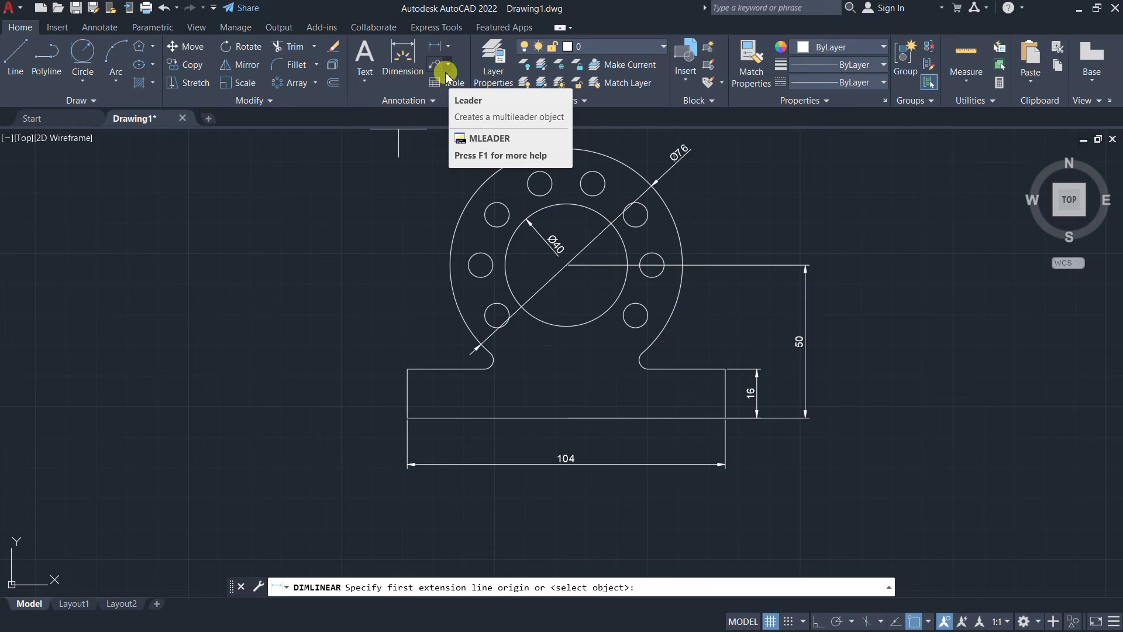
{"action": "left_click", "coordinate": [448, 47]}
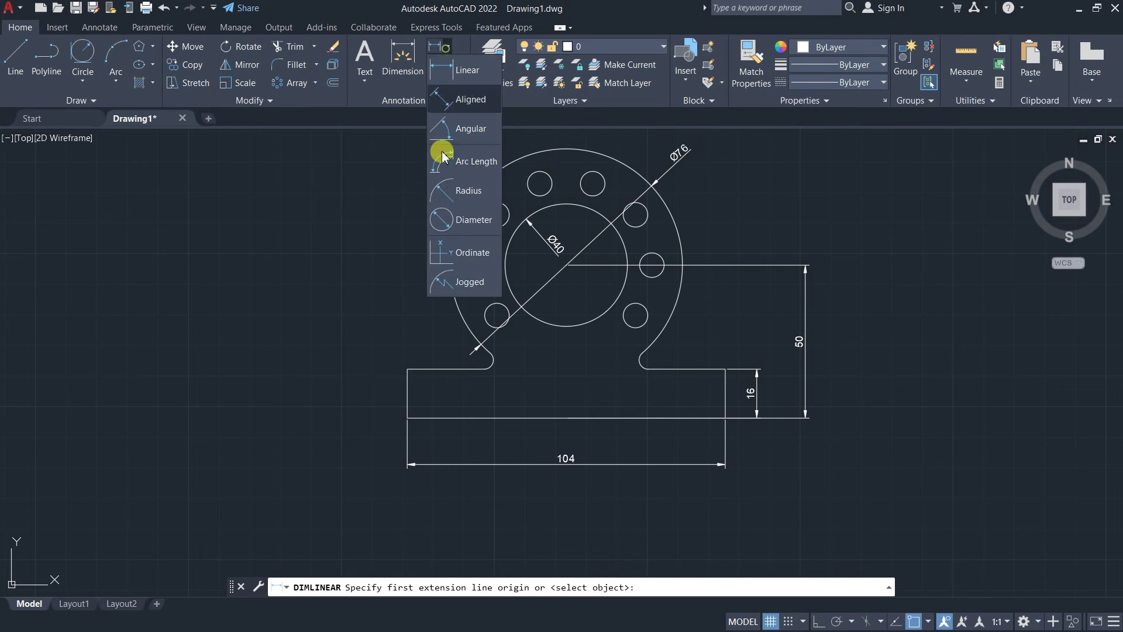
{"action": "left_click", "coordinate": [454, 220]}
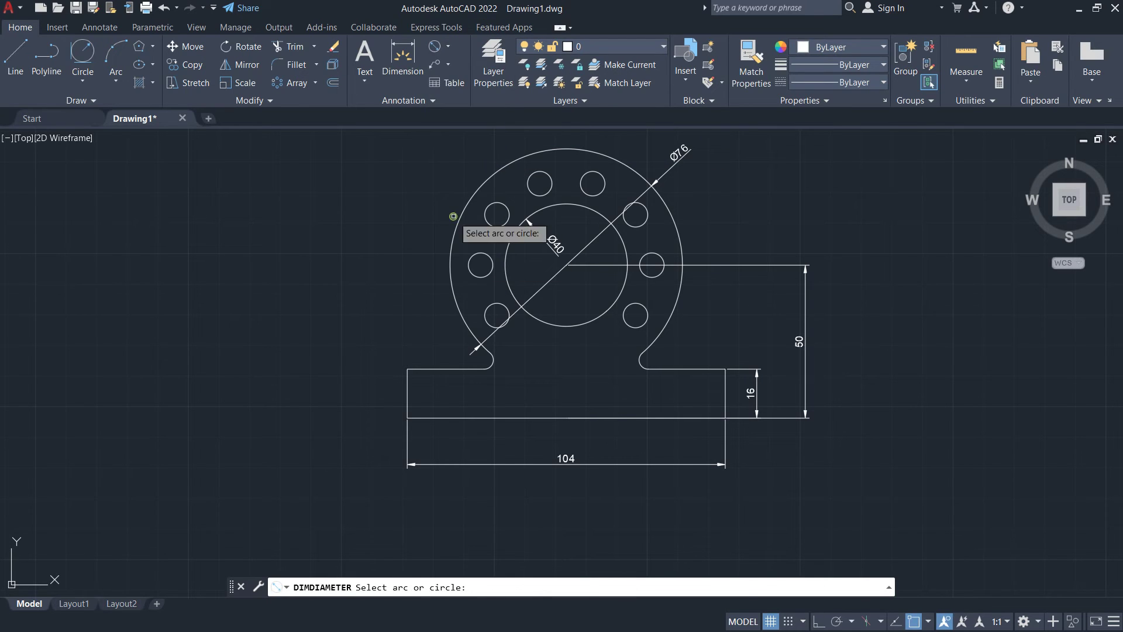
{"action": "left_click", "coordinate": [468, 265]}
{"action": "left_click", "coordinate": [409, 304]}
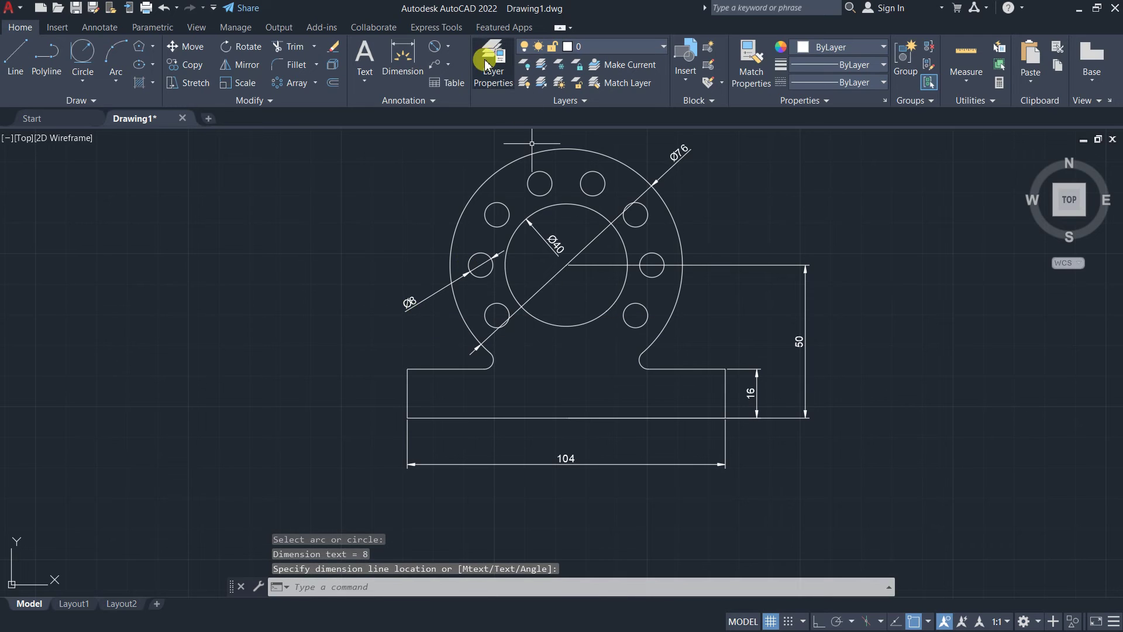
{"action": "scroll", "coordinate": [401, 279], "scroll_direction": "up", "scroll_amount": 5}
{"action": "scroll", "coordinate": [410, 297], "scroll_direction": "down", "scroll_amount": 7}
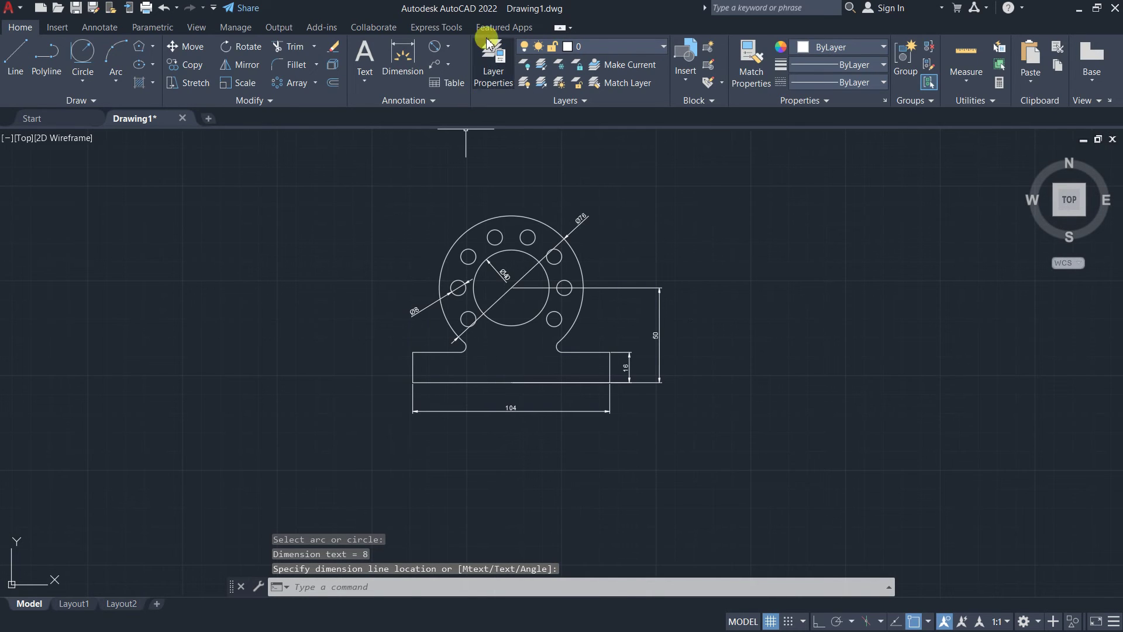
Step: Dimension the 28 distance from the hub centre to the right hole's centre, above the flange
{"action": "left_click", "coordinate": [447, 45]}
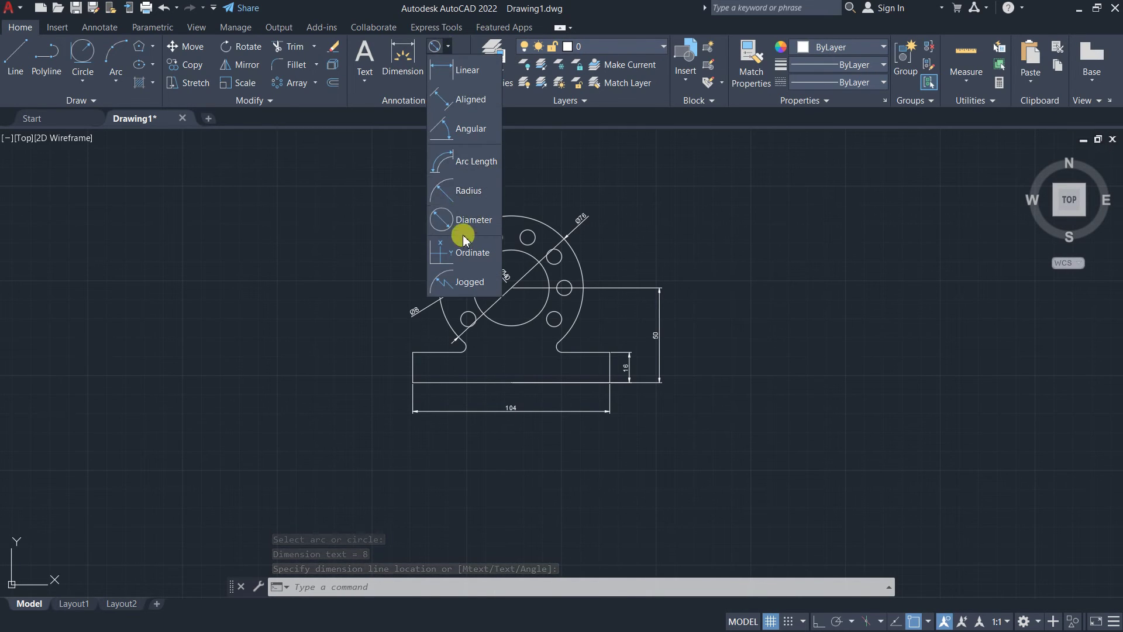
{"action": "left_click", "coordinate": [457, 73]}
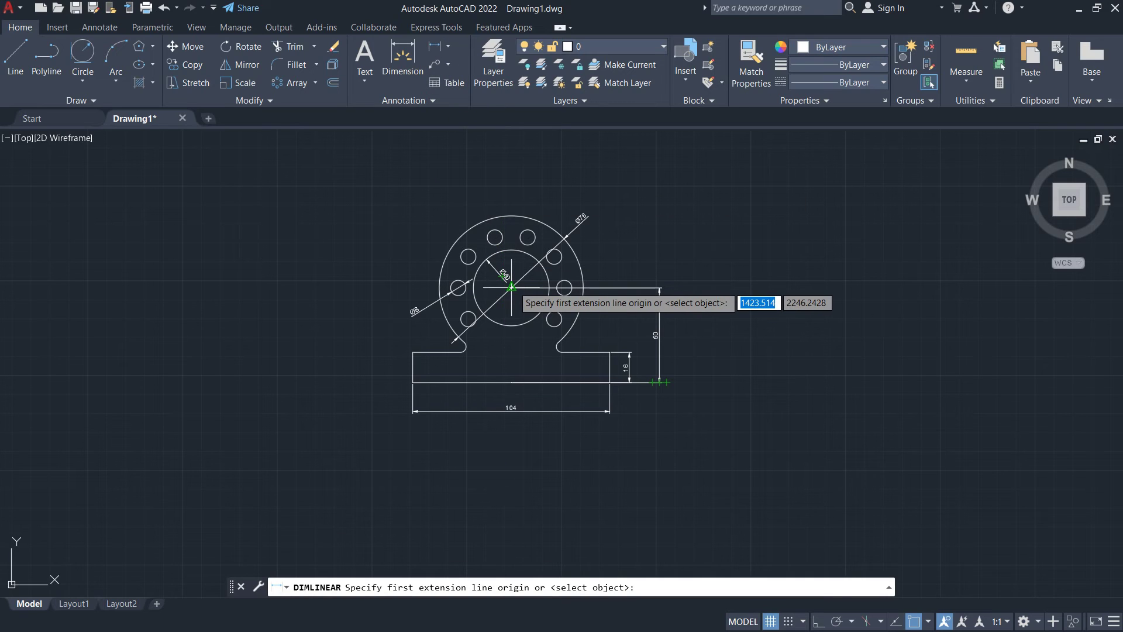
{"action": "scroll", "coordinate": [503, 286], "scroll_direction": "up", "scroll_amount": 2}
{"action": "scroll", "coordinate": [474, 269], "scroll_direction": "up", "scroll_amount": 4}
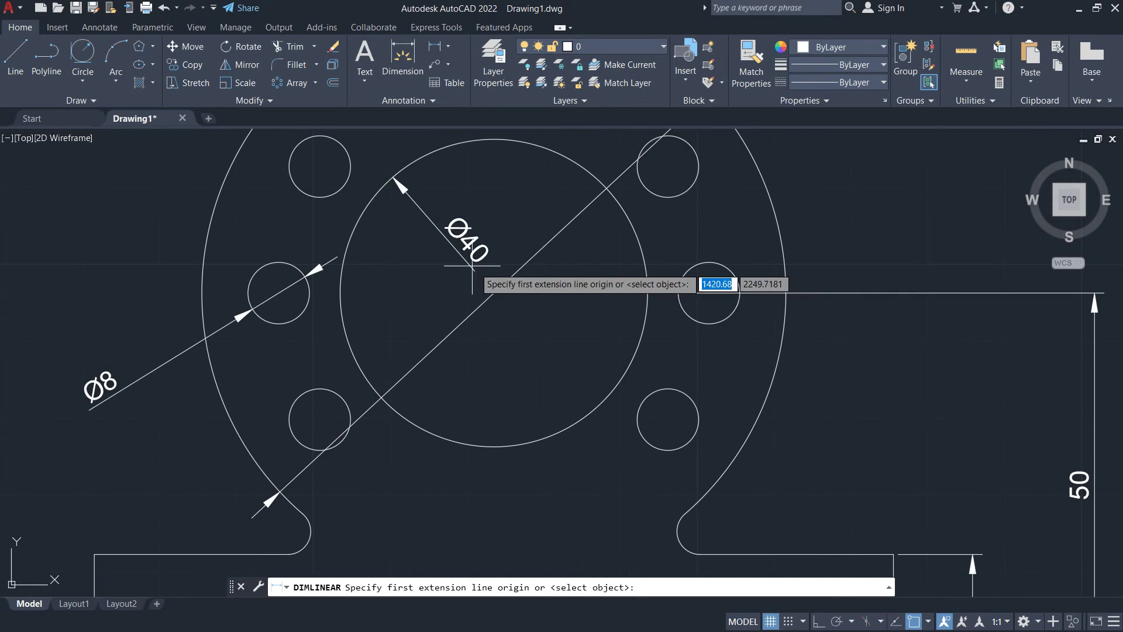
{"action": "left_click", "coordinate": [494, 292]}
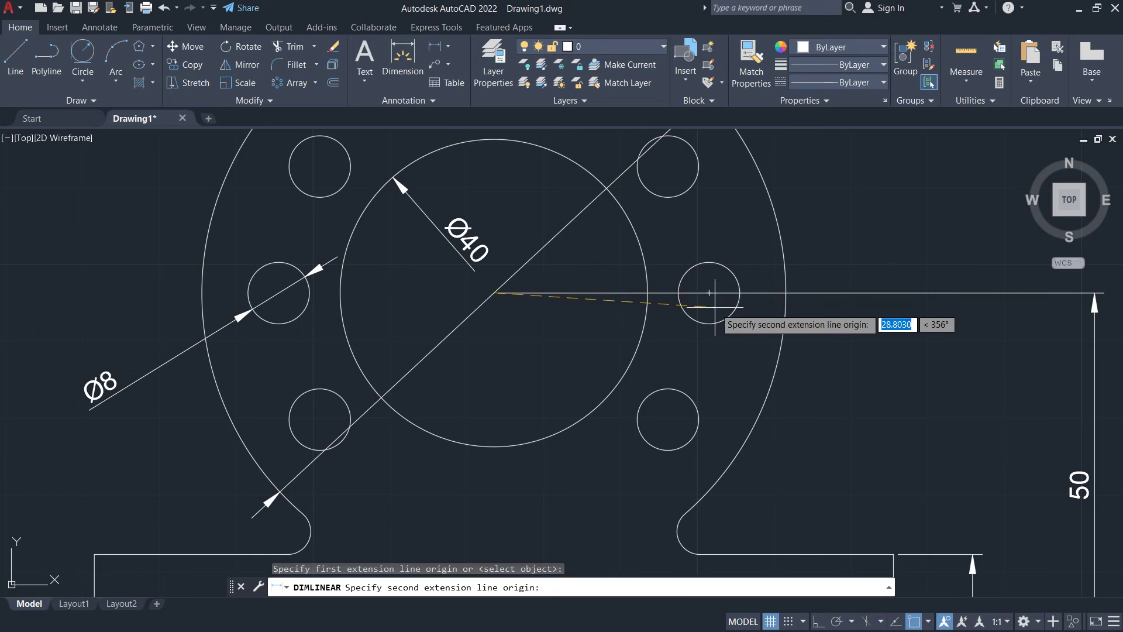
{"action": "left_click", "coordinate": [712, 299]}
{"action": "scroll", "coordinate": [705, 249], "scroll_direction": "down", "scroll_amount": 4}
{"action": "scroll", "coordinate": [693, 231], "scroll_direction": "down", "scroll_amount": 2}
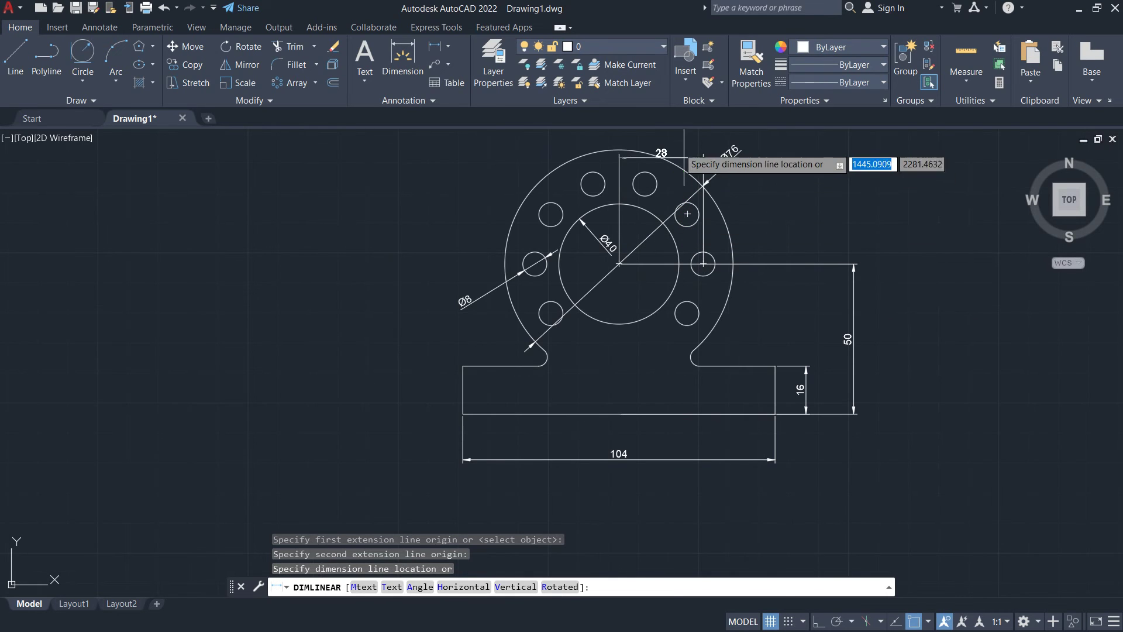
{"action": "middle_click_drag", "start_coordinate": [684, 157], "coordinate": [649, 242]}
{"action": "left_click", "coordinate": [642, 210]}
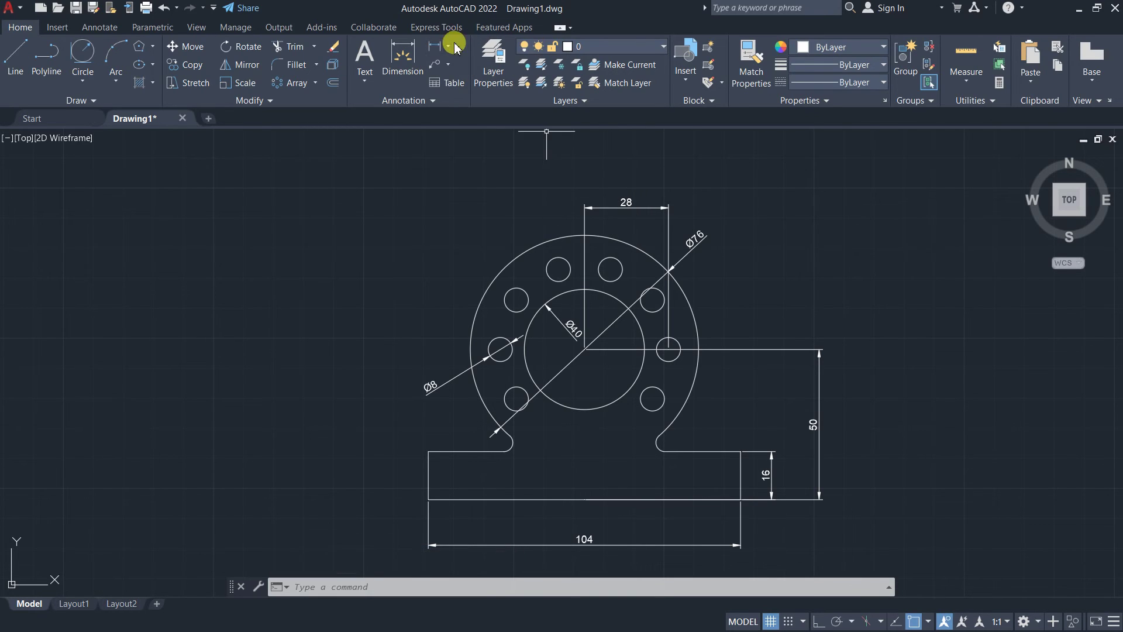
Step: Label the left fillet arc with an R3 radius dimension
{"action": "left_click", "coordinate": [453, 69]}
{"action": "left_click", "coordinate": [468, 193]}
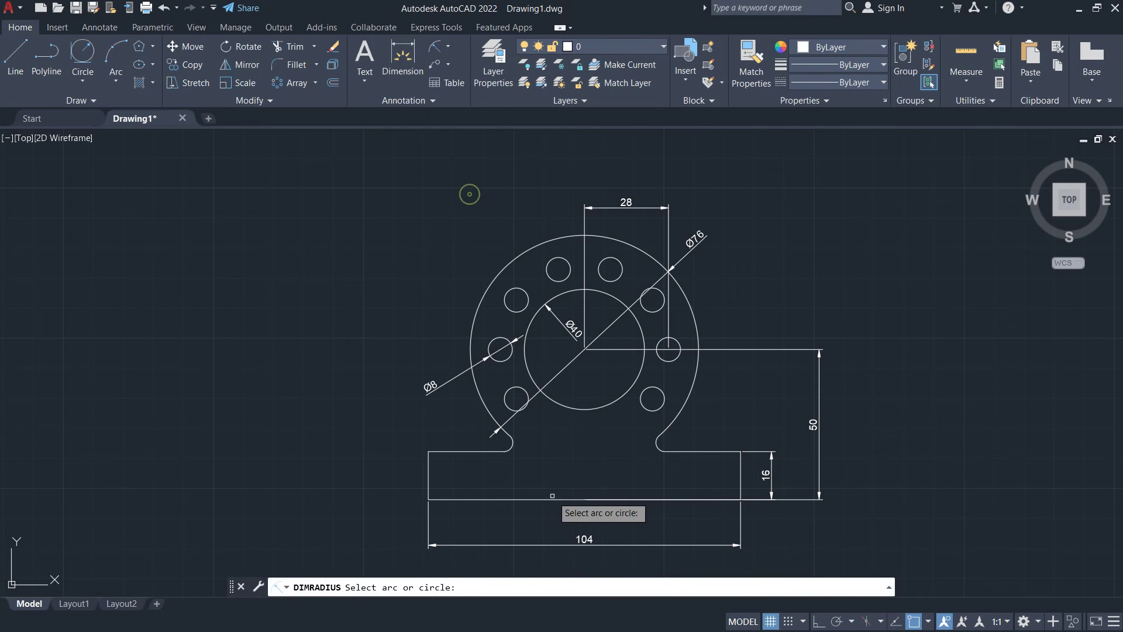
{"action": "left_click", "coordinate": [510, 446]}
{"action": "left_click", "coordinate": [531, 449]}
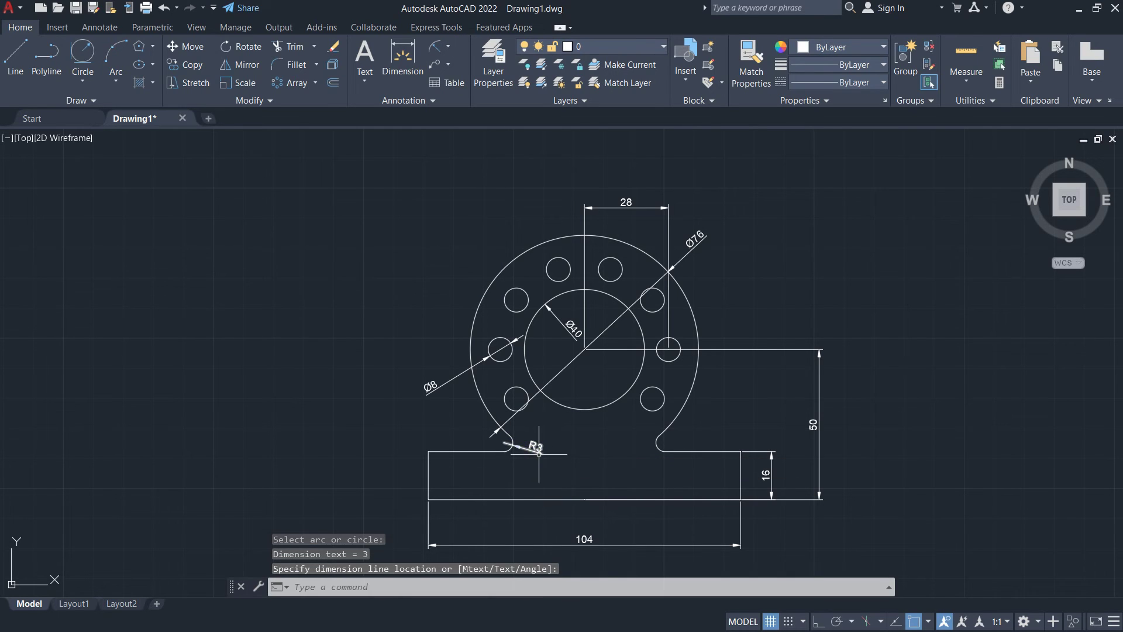
{"action": "left_click", "coordinate": [450, 47]}
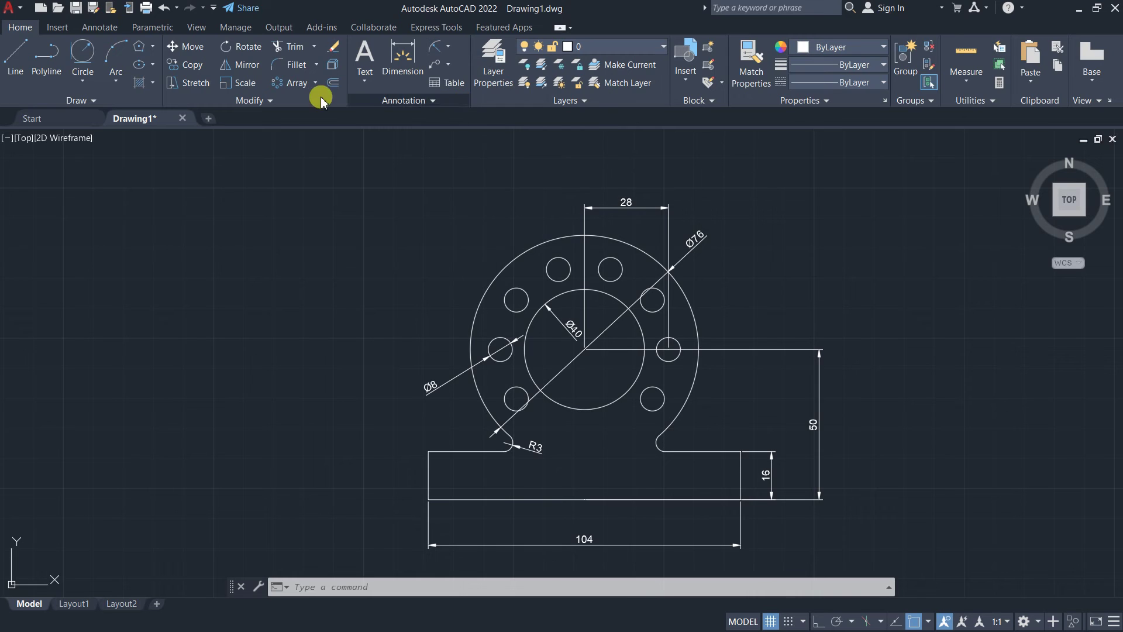
Step: Draw helper lines from the flange centre to the right and lower-right hole centres
{"action": "left_click", "coordinate": [17, 56]}
{"action": "scroll", "coordinate": [797, 352], "scroll_direction": "up", "scroll_amount": 4}
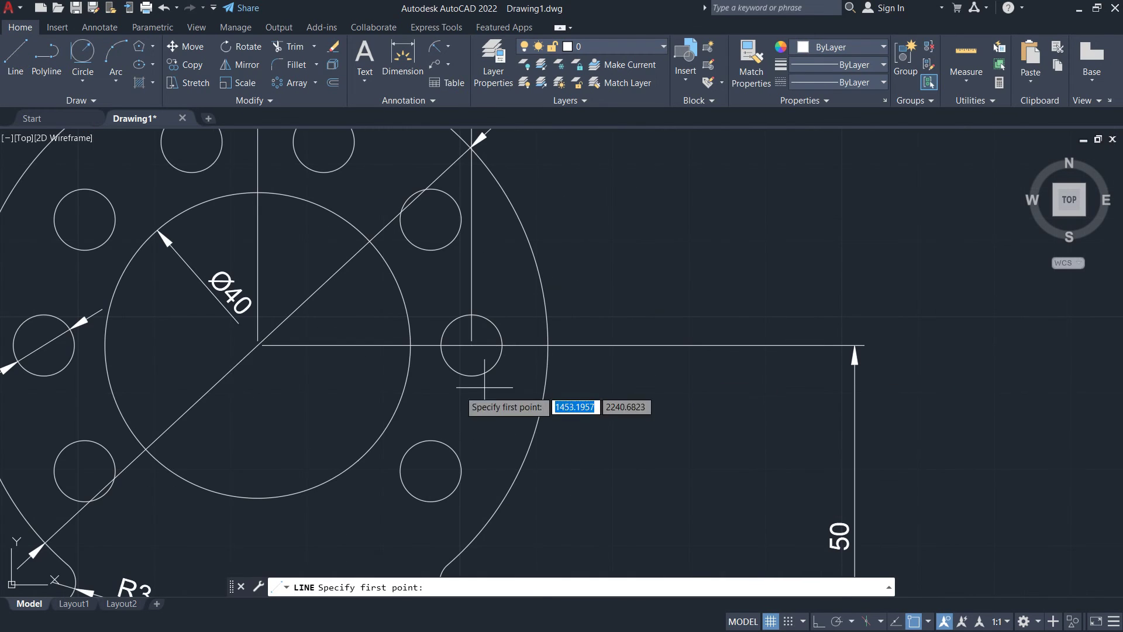
{"action": "left_click", "coordinate": [257, 345]}
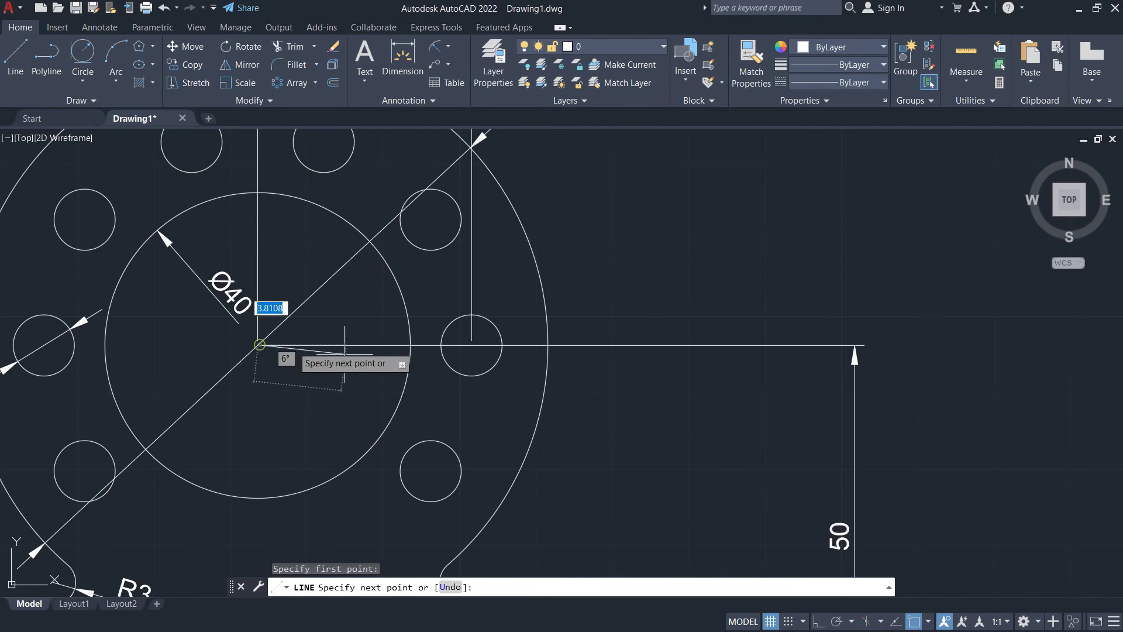
{"action": "left_click", "coordinate": [472, 345]}
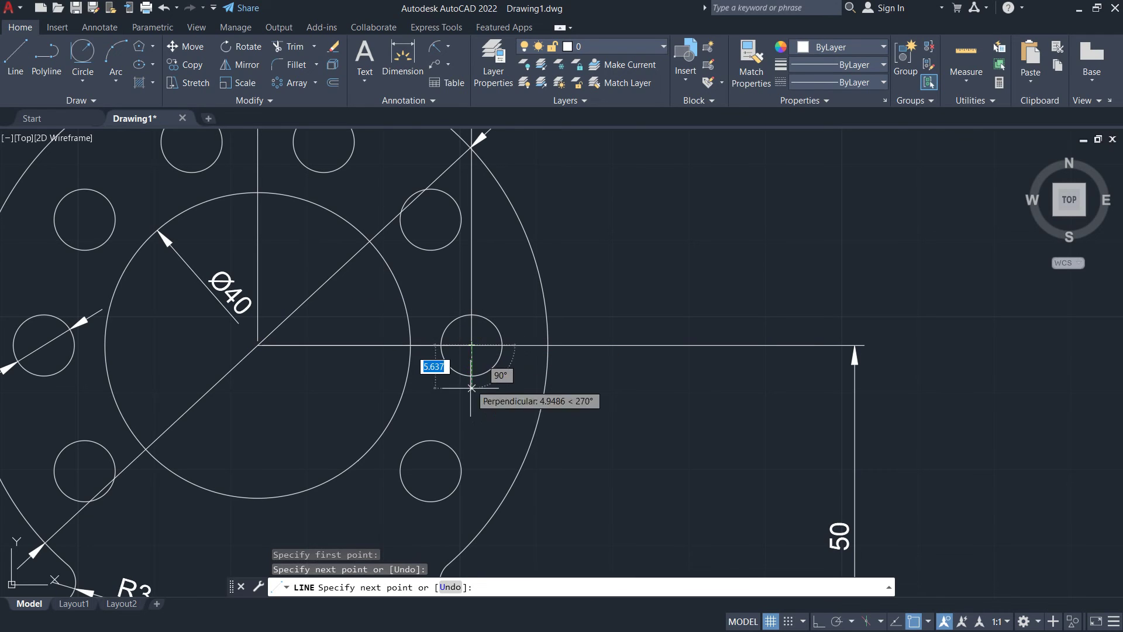
{"action": "key", "text": "Escape"}
{"action": "left_click", "coordinate": [13, 50]}
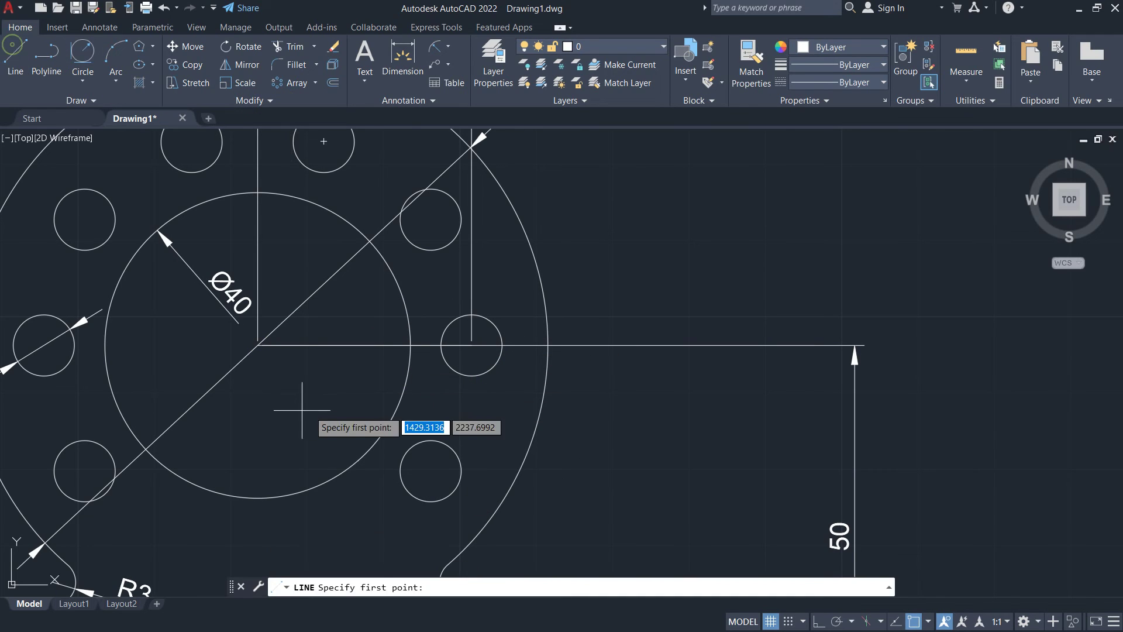
{"action": "left_click", "coordinate": [257, 345]}
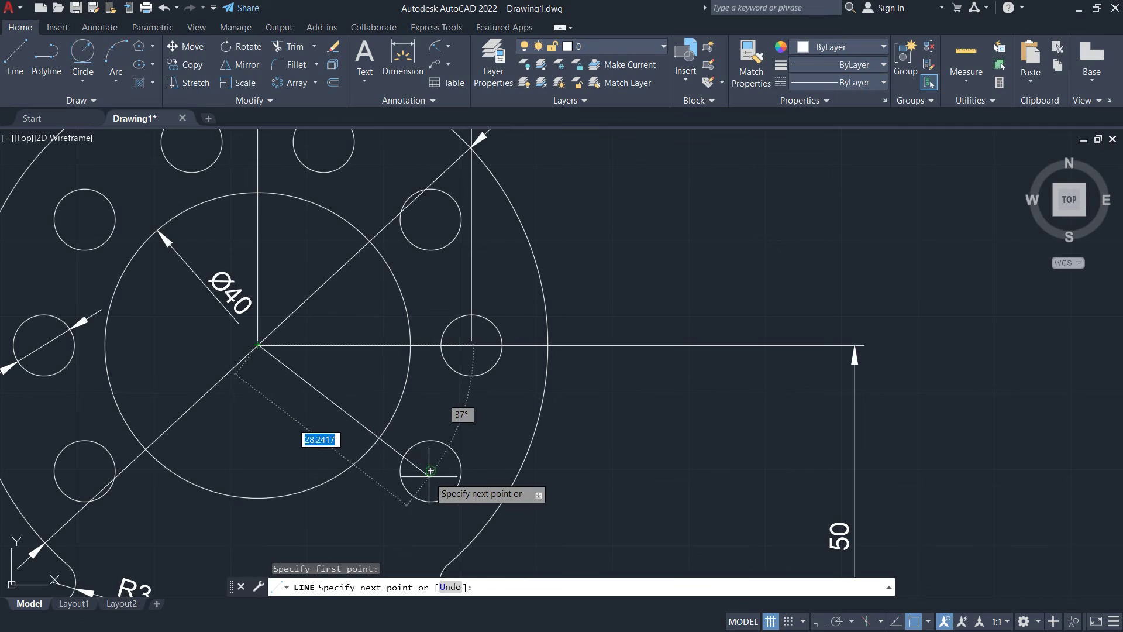
{"action": "type", "text": "28"}
{"action": "left_click", "coordinate": [430, 470]}
{"action": "key", "text": "Escape"}
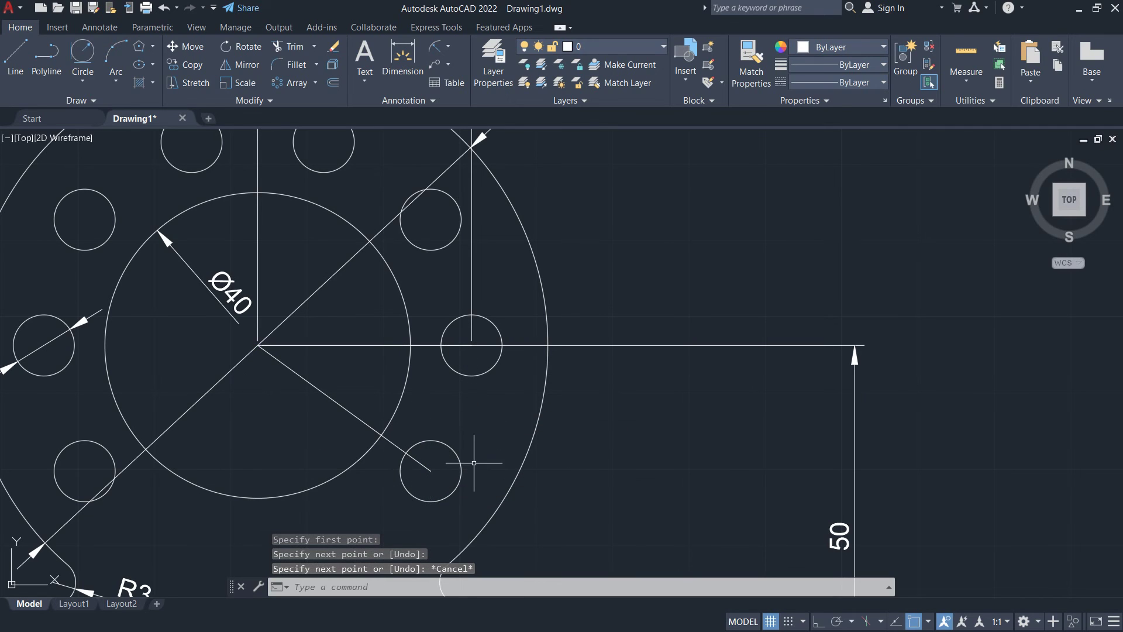
Step: Add a 36° angular dimension between the two lines, then erase the diagonal helper line
{"action": "left_click", "coordinate": [448, 46]}
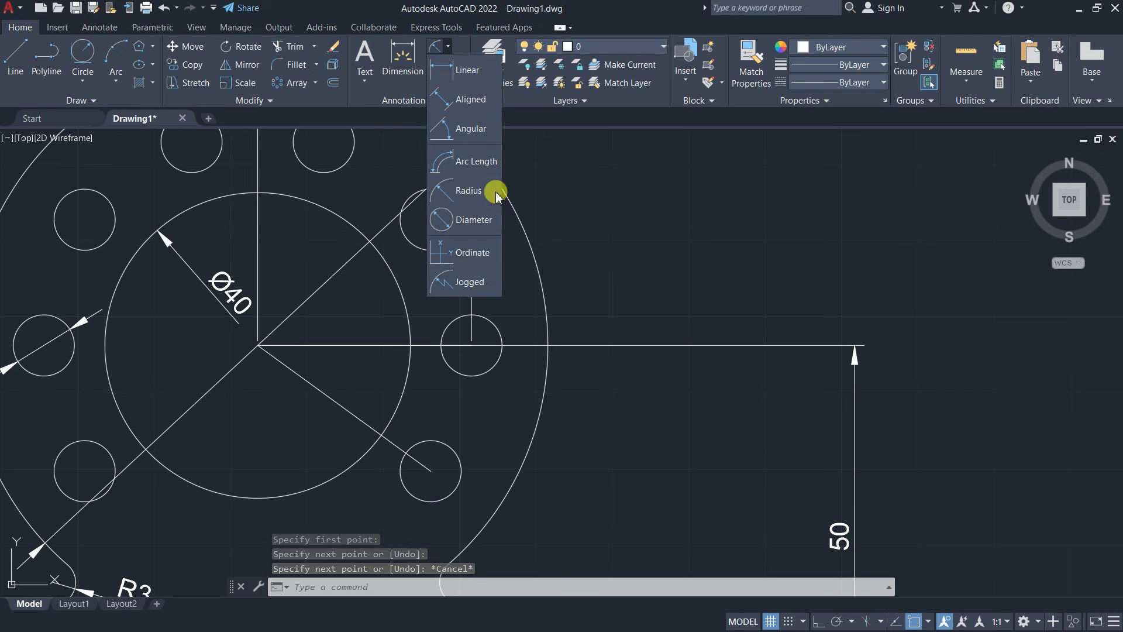
{"action": "left_click", "coordinate": [476, 128]}
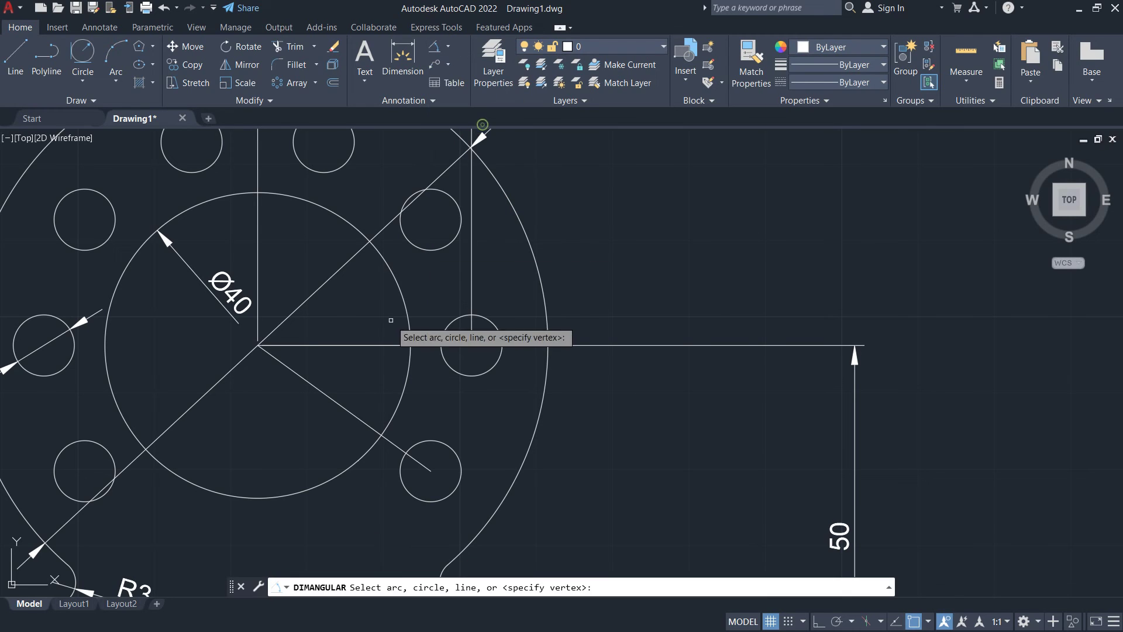
{"action": "left_click", "coordinate": [373, 345]}
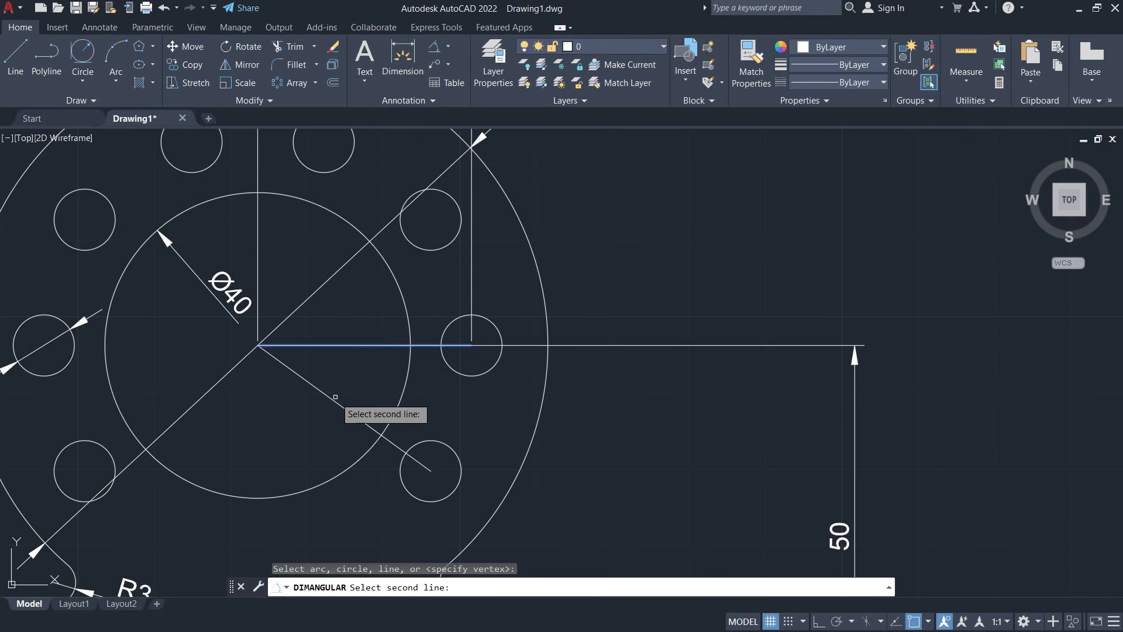
{"action": "left_click", "coordinate": [335, 401]}
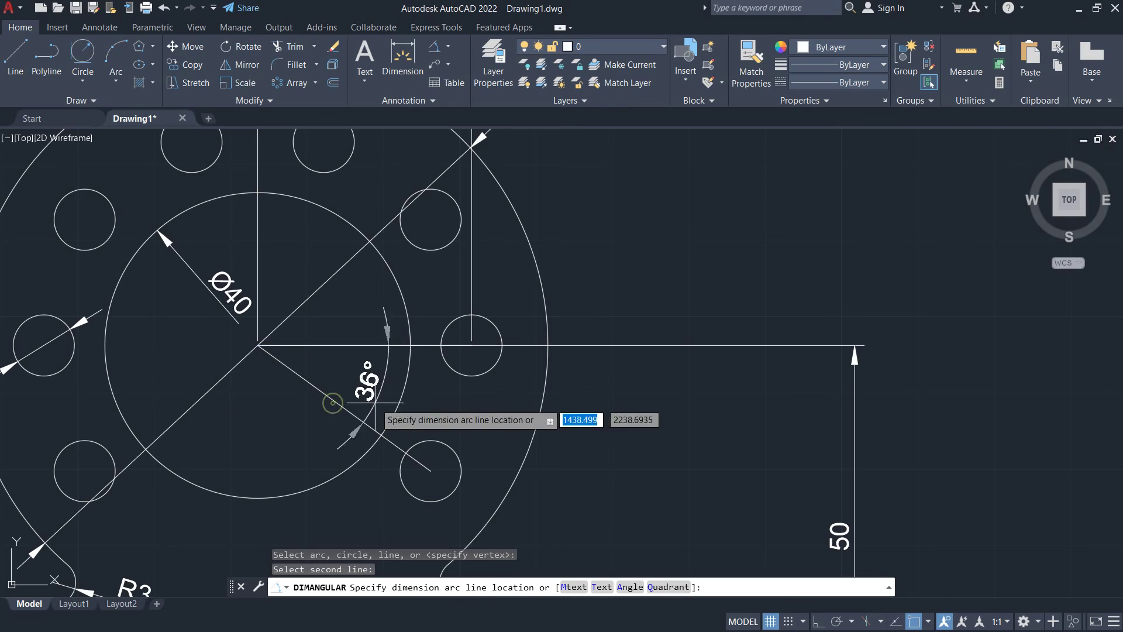
{"action": "left_click", "coordinate": [494, 442]}
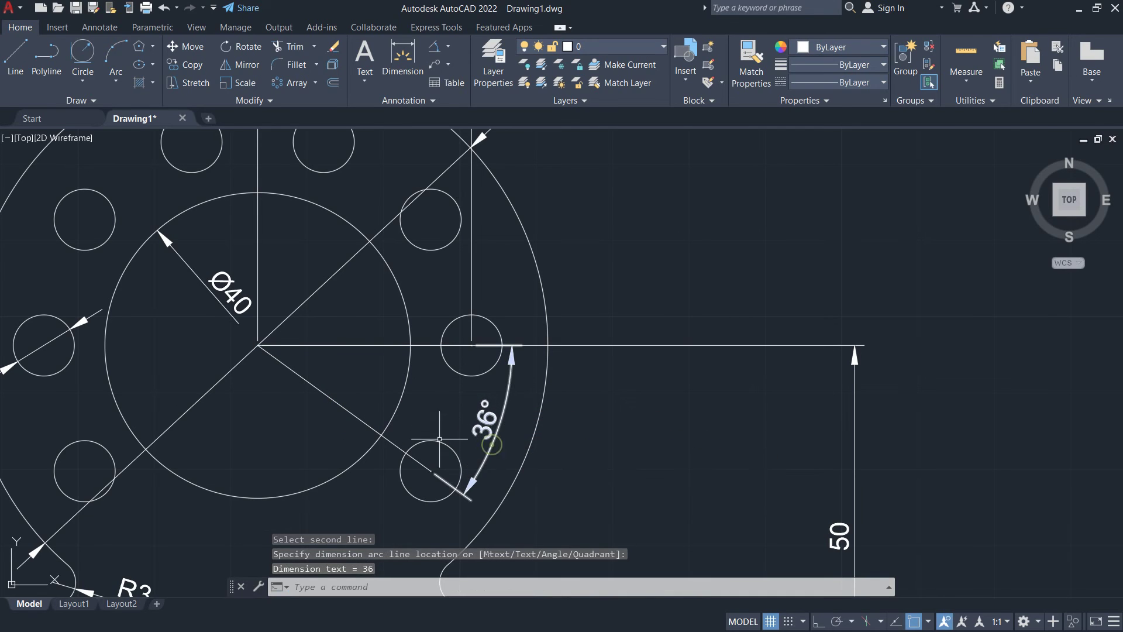
{"action": "left_click", "coordinate": [353, 412]}
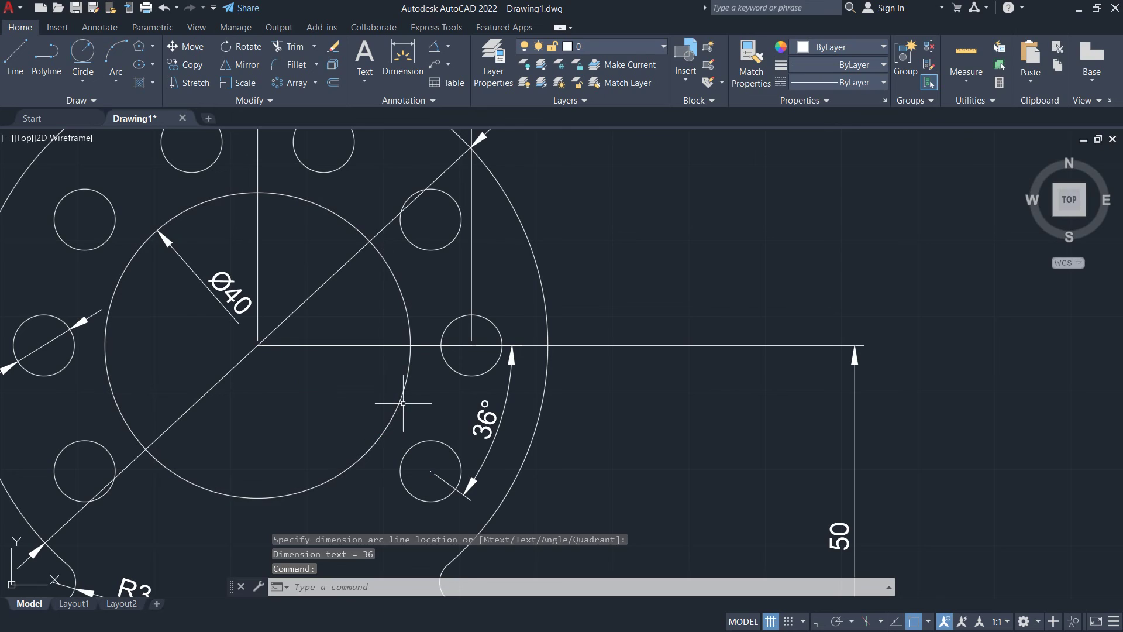
{"action": "key", "text": "Delete"}
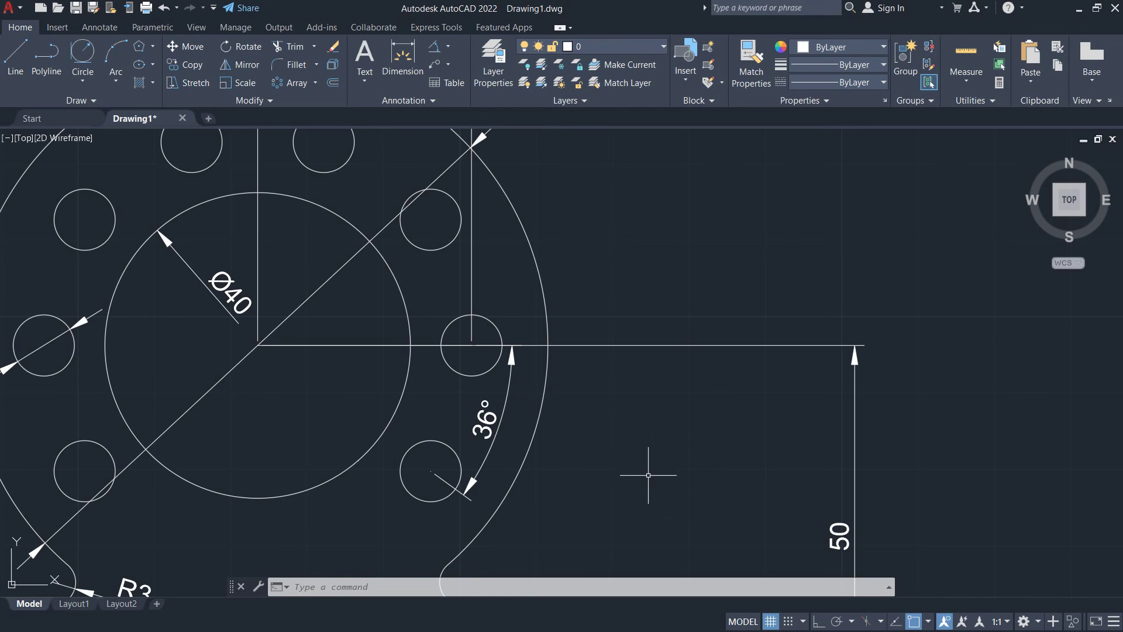
{"action": "scroll", "coordinate": [648, 475], "scroll_direction": "down", "scroll_amount": 4}
{"action": "scroll", "coordinate": [647, 427], "scroll_direction": "down", "scroll_amount": 2}
{"action": "mouse_move", "coordinate": [656, 431]}
{"action": "middle_mouse_down"}
{"action": "mouse_move", "coordinate": [729, 343]}
{"action": "mouse_move", "coordinate": [443, 391]}
{"action": "middle_mouse_up"}
{"action": "scroll", "coordinate": [728, 343], "scroll_direction": "up", "scroll_amount": 2}
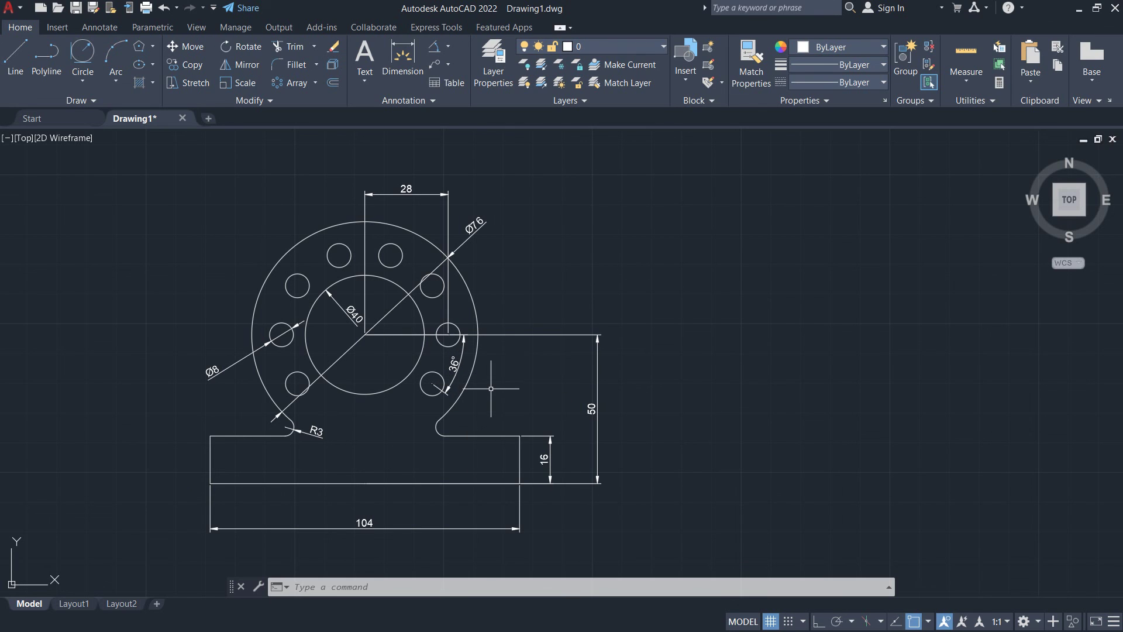
{"action": "middle_click_drag", "start_coordinate": [491, 389], "coordinate": [424, 374]}
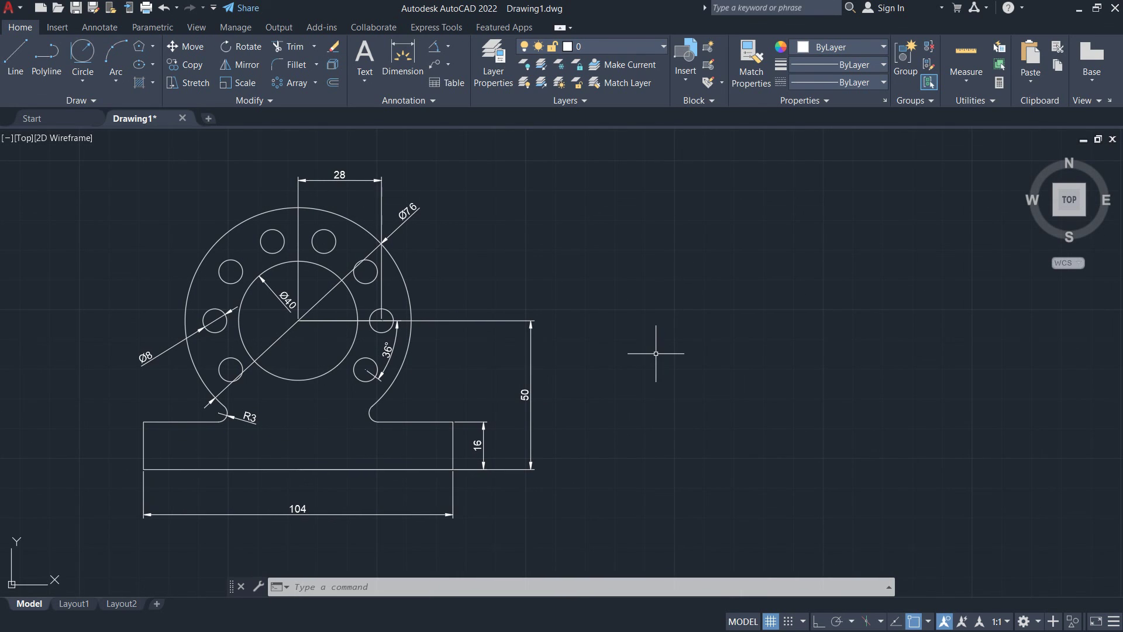